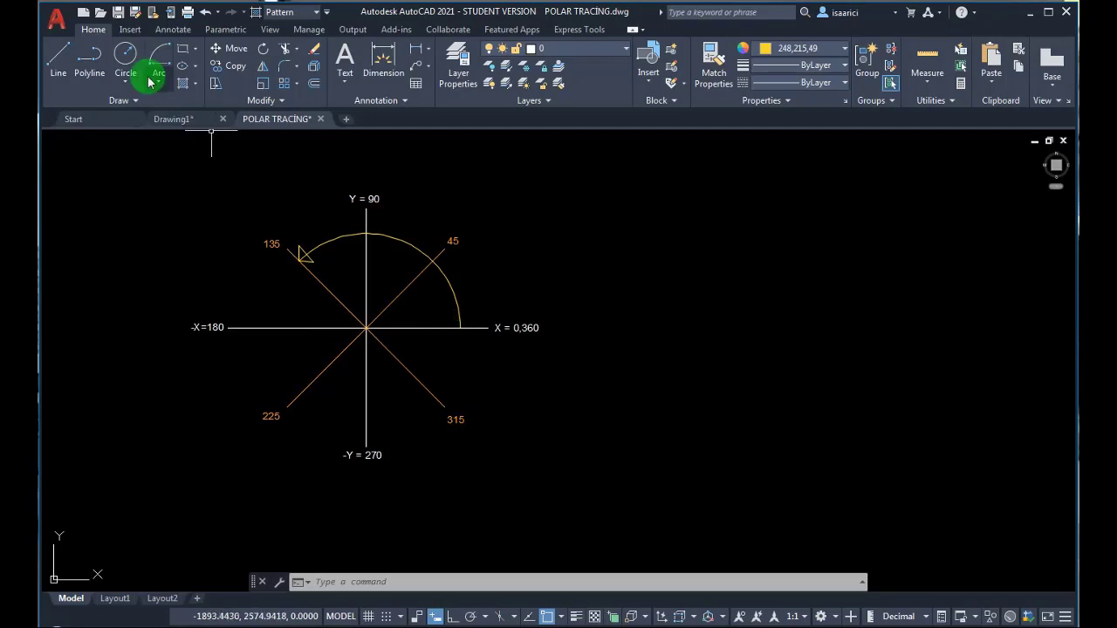
Start an arc at the diagram origin, then cancel it unfinished
{"action": "left_click", "coordinate": [173, 54]}
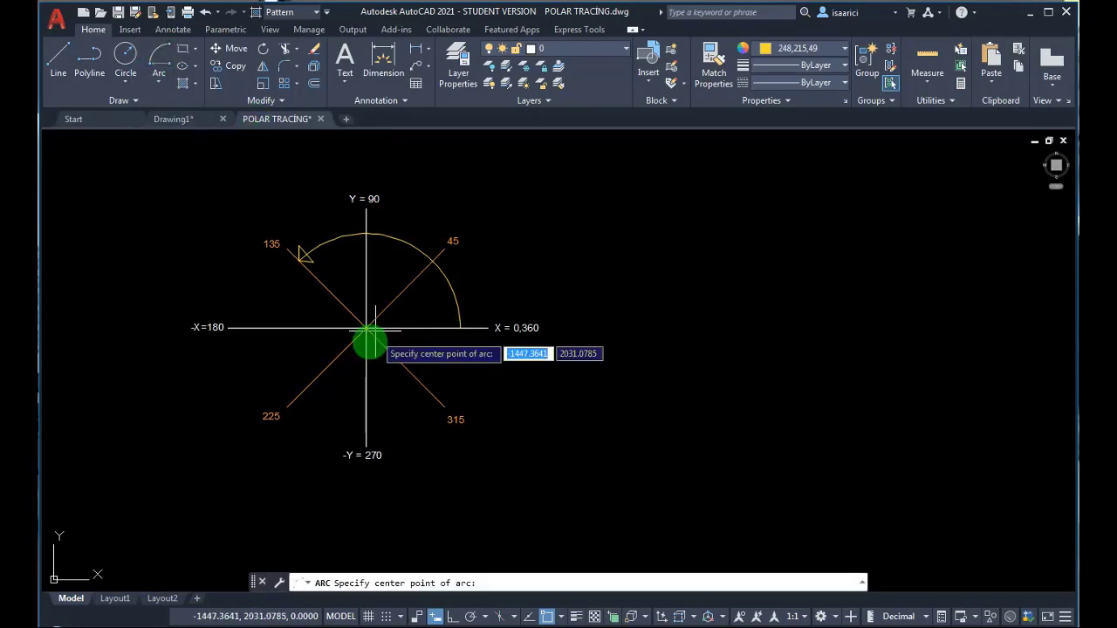
{"action": "left_click", "coordinate": [460, 329]}
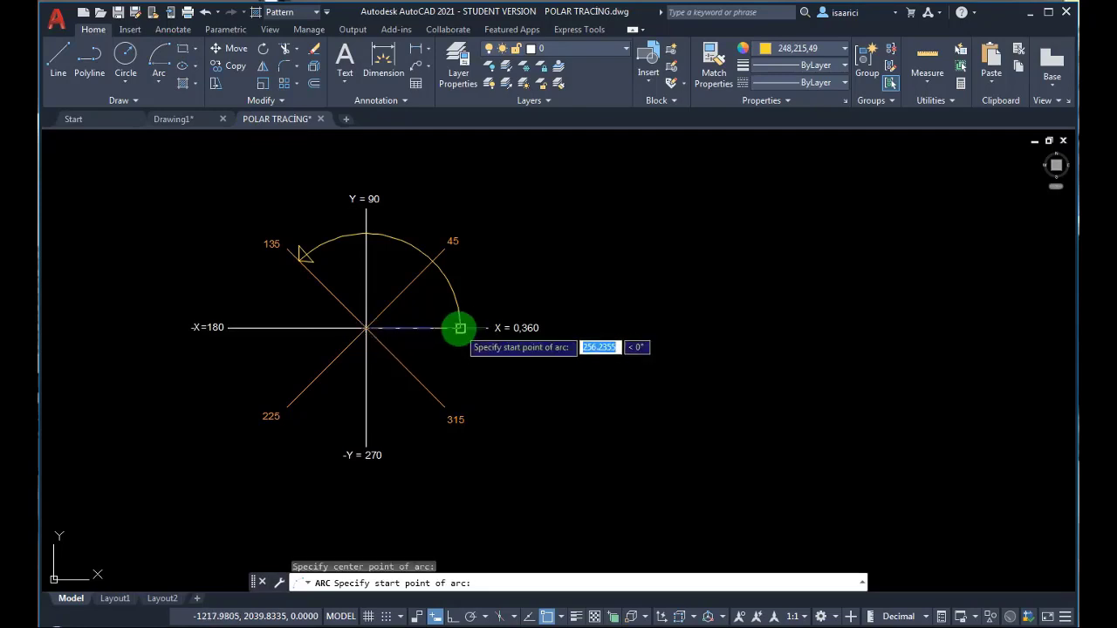
{"action": "left_click", "coordinate": [460, 328]}
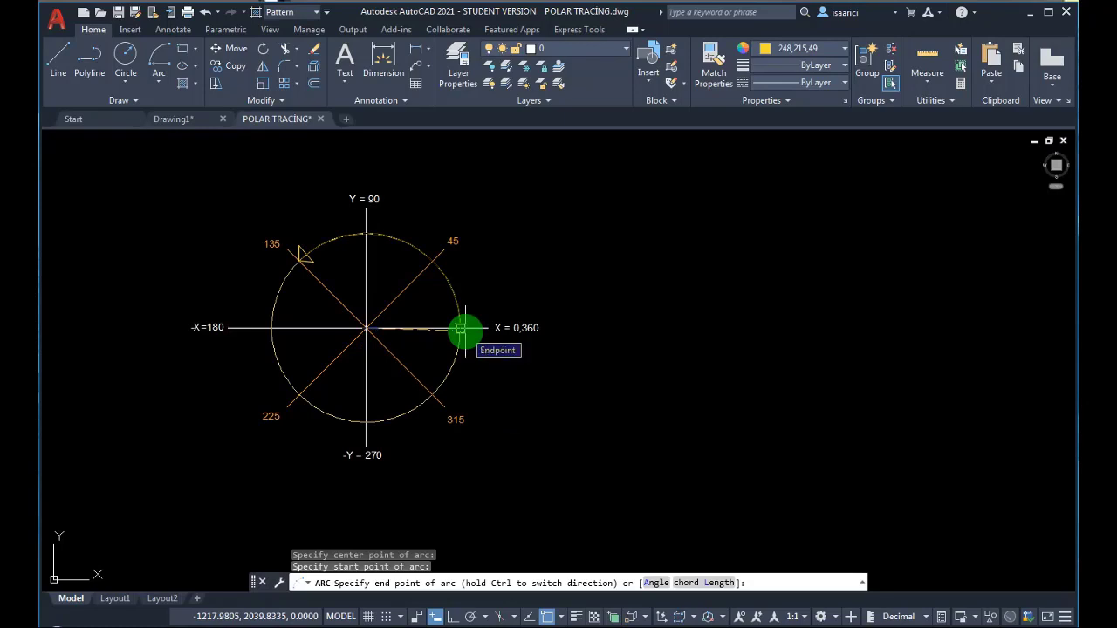
{"action": "key", "text": "Escape"}
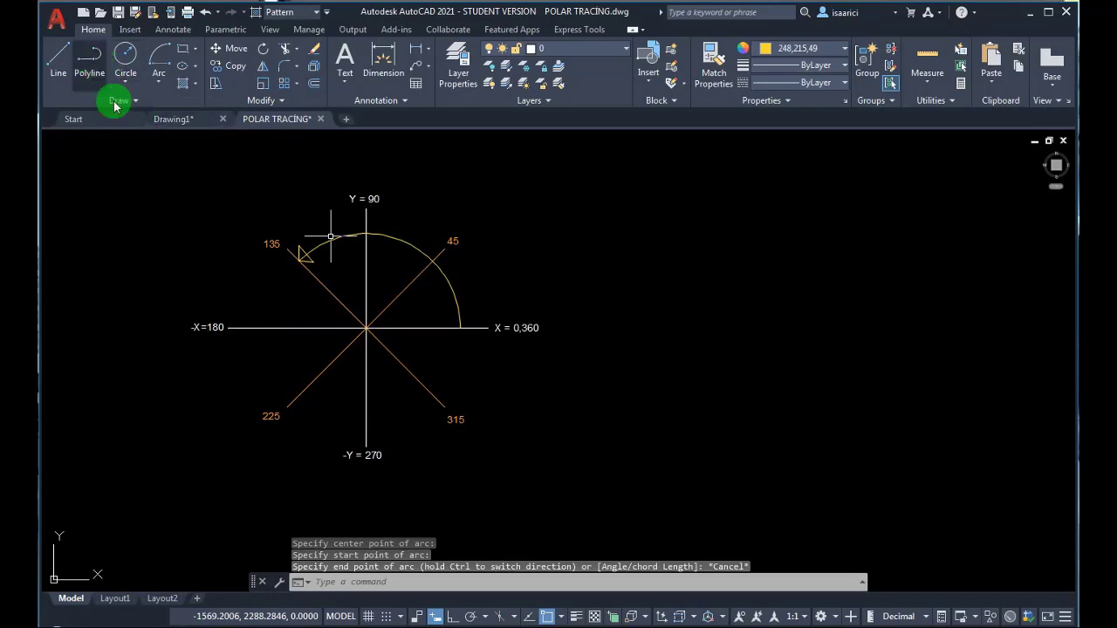
Zoom in on the square, pentagon, hexagon and octagon, leaving polar tracking off with its angle list shown
{"action": "scroll", "coordinate": [240, 349], "scroll_direction": "down", "scroll_amount": 2}
{"action": "scroll", "coordinate": [241, 349], "scroll_direction": "down", "scroll_amount": 3}
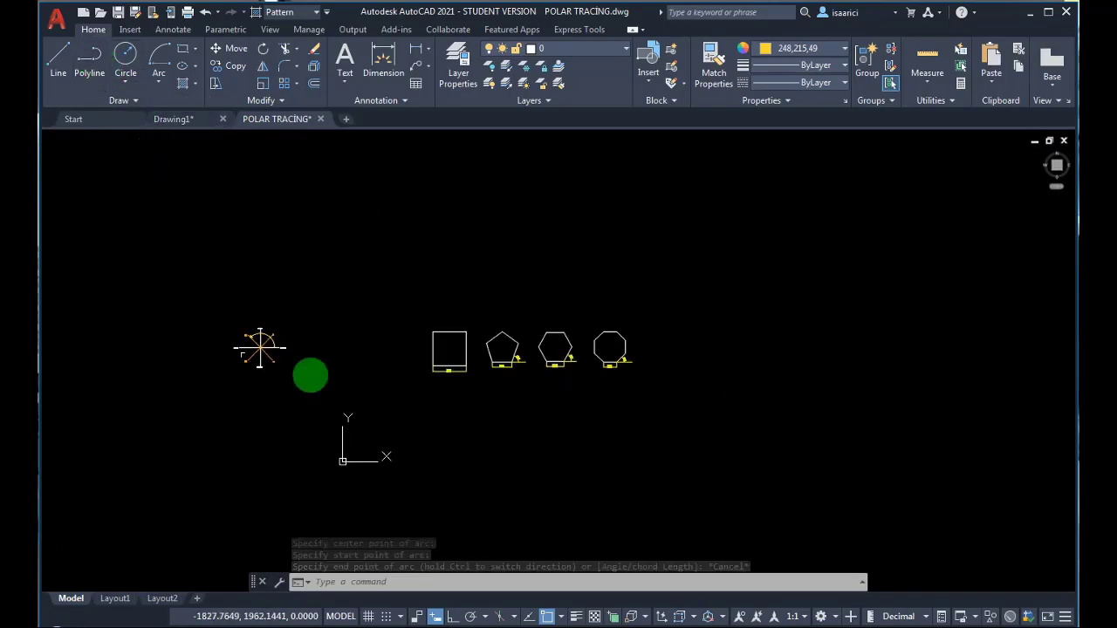
{"action": "scroll", "coordinate": [511, 402], "scroll_direction": "up", "scroll_amount": 2}
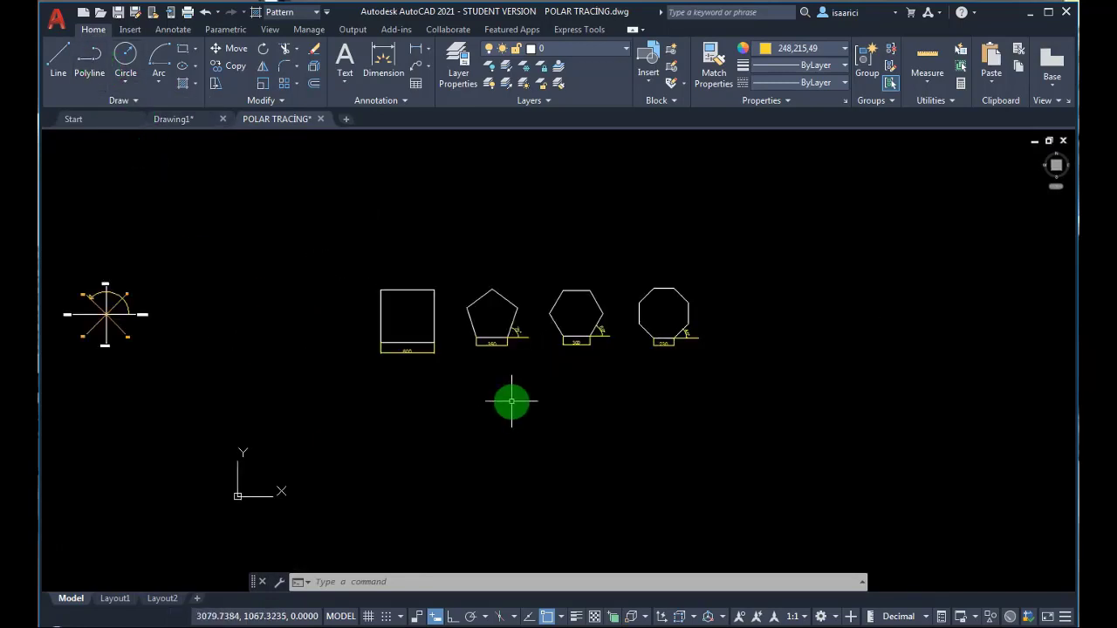
{"action": "scroll", "coordinate": [512, 401], "scroll_direction": "up", "scroll_amount": 2}
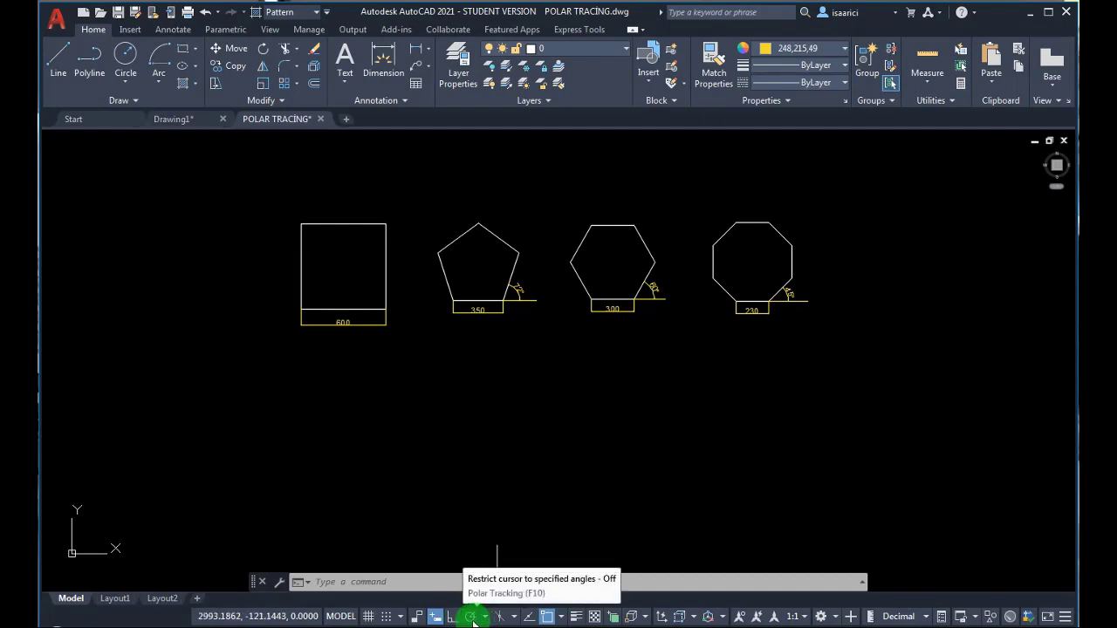
{"action": "left_click", "coordinate": [471, 617]}
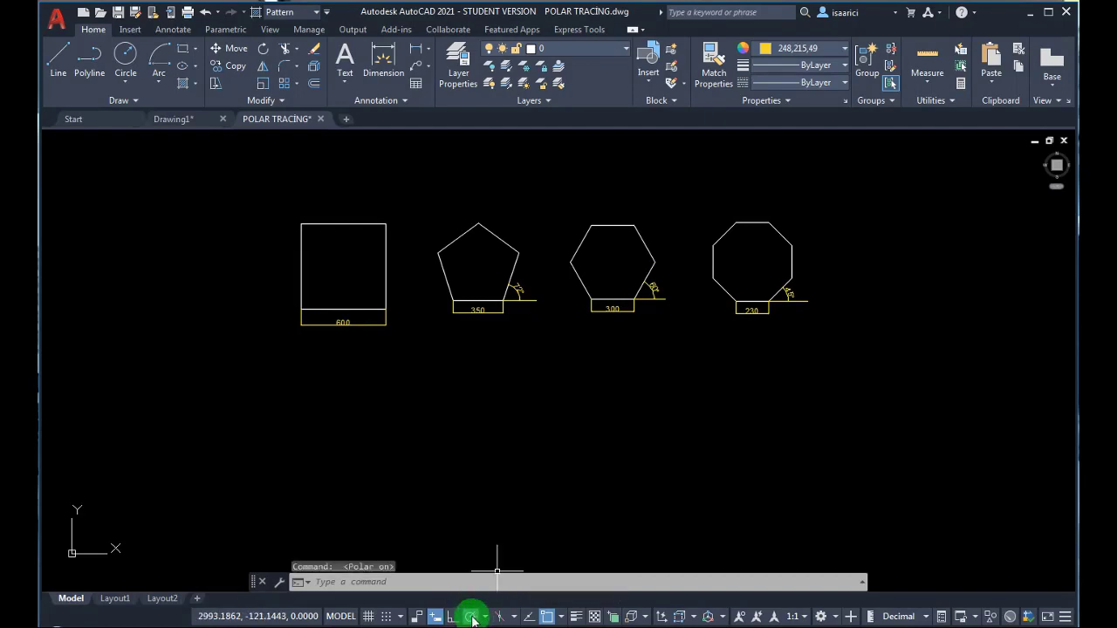
{"action": "left_click", "coordinate": [471, 617]}
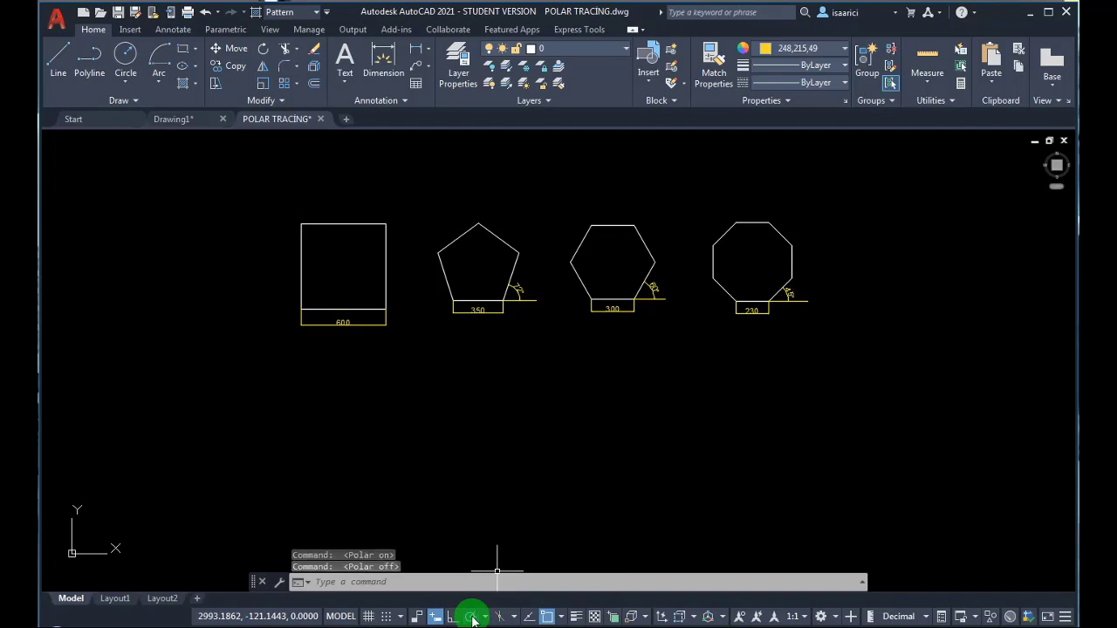
{"action": "left_click", "coordinate": [471, 617]}
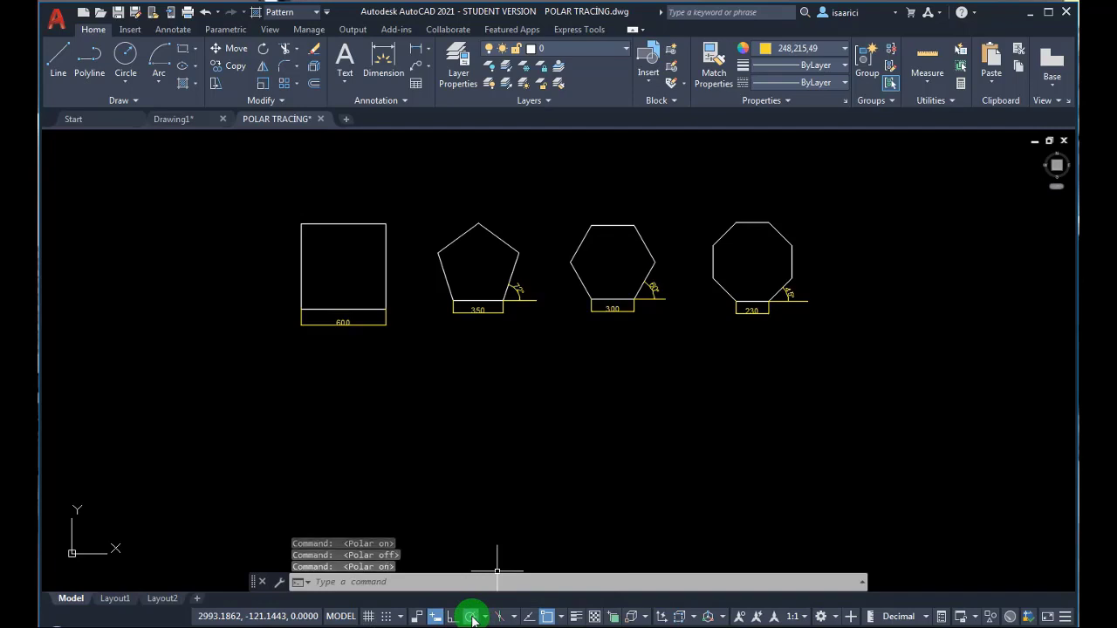
{"action": "left_click", "coordinate": [471, 617]}
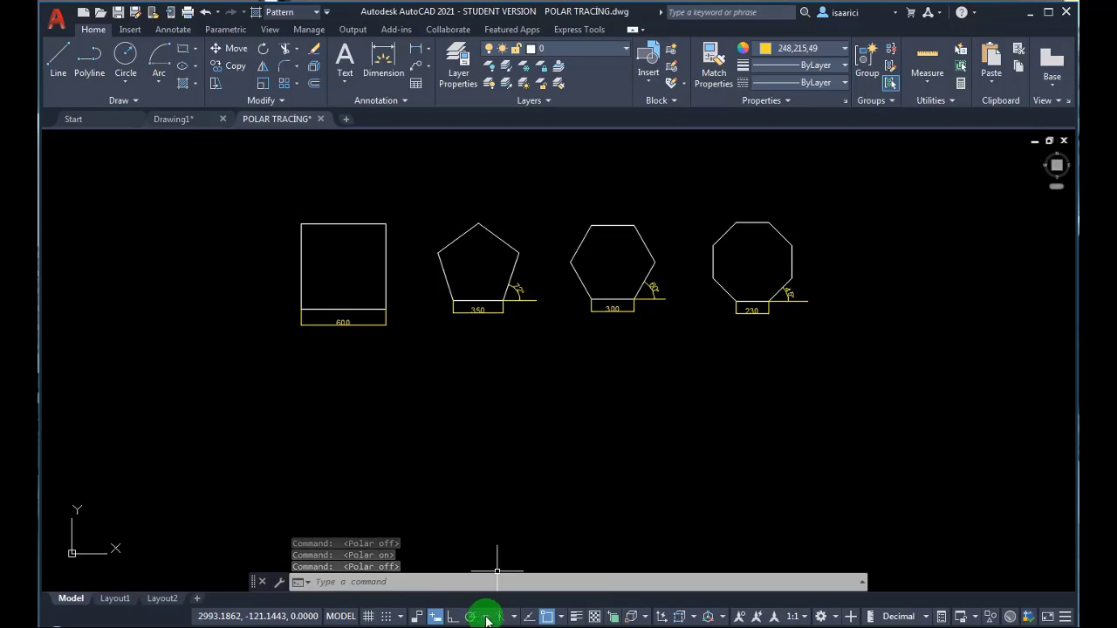
{"action": "left_click", "coordinate": [487, 617]}
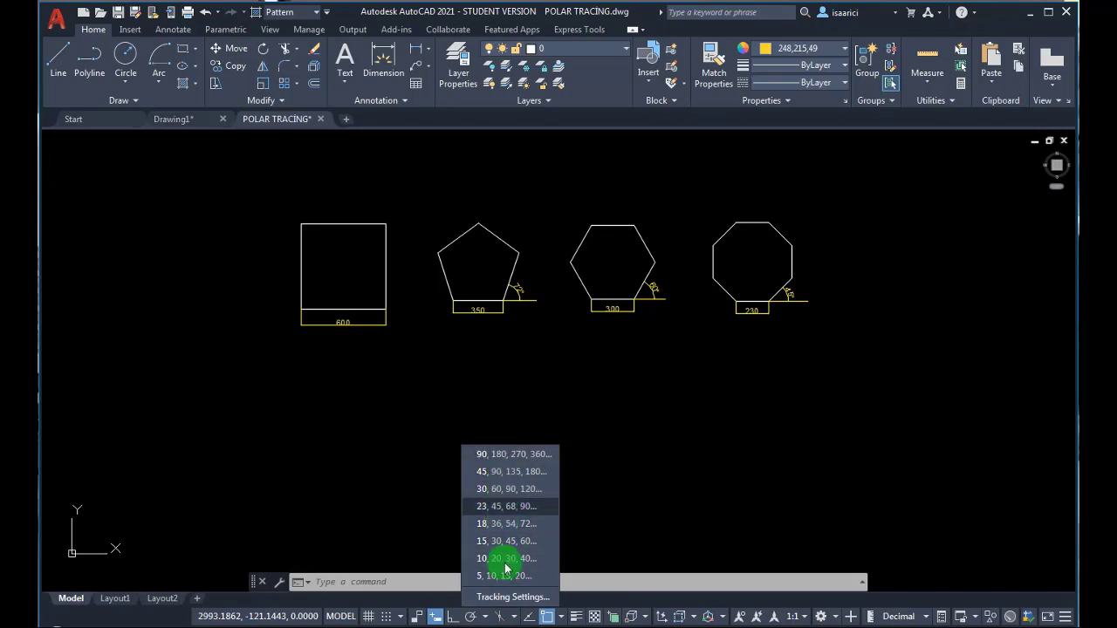
In Drafting Settings, enable Polar Tracking with the 108° increment angle and click OK
{"action": "left_click", "coordinate": [513, 598]}
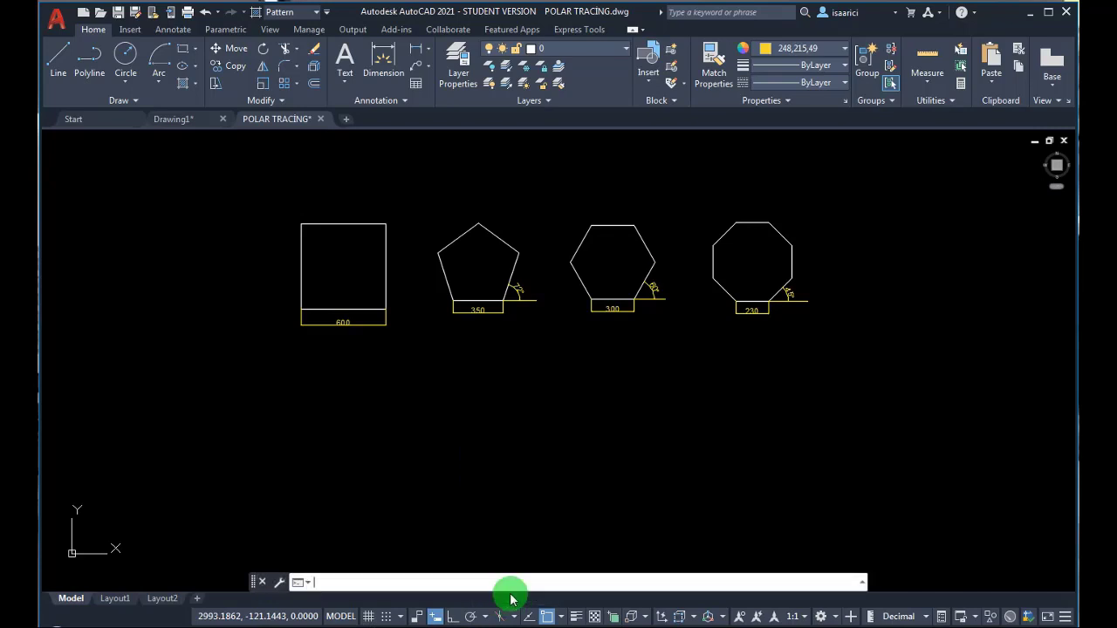
{"action": "left_click", "coordinate": [780, 237]}
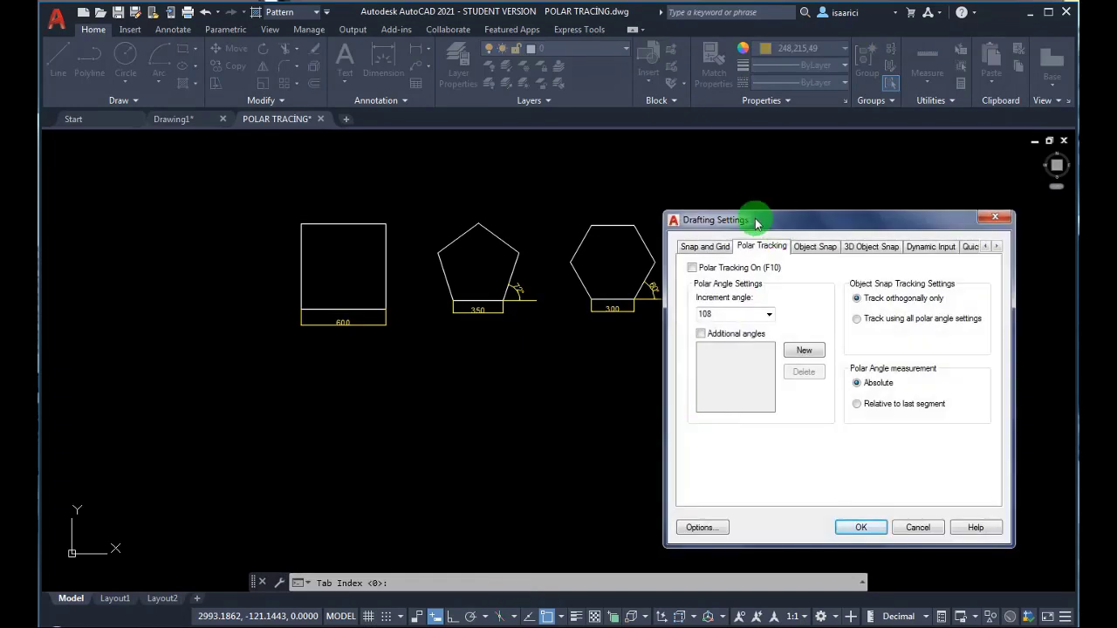
{"action": "left_click_drag", "start_coordinate": [748, 218], "coordinate": [652, 204]}
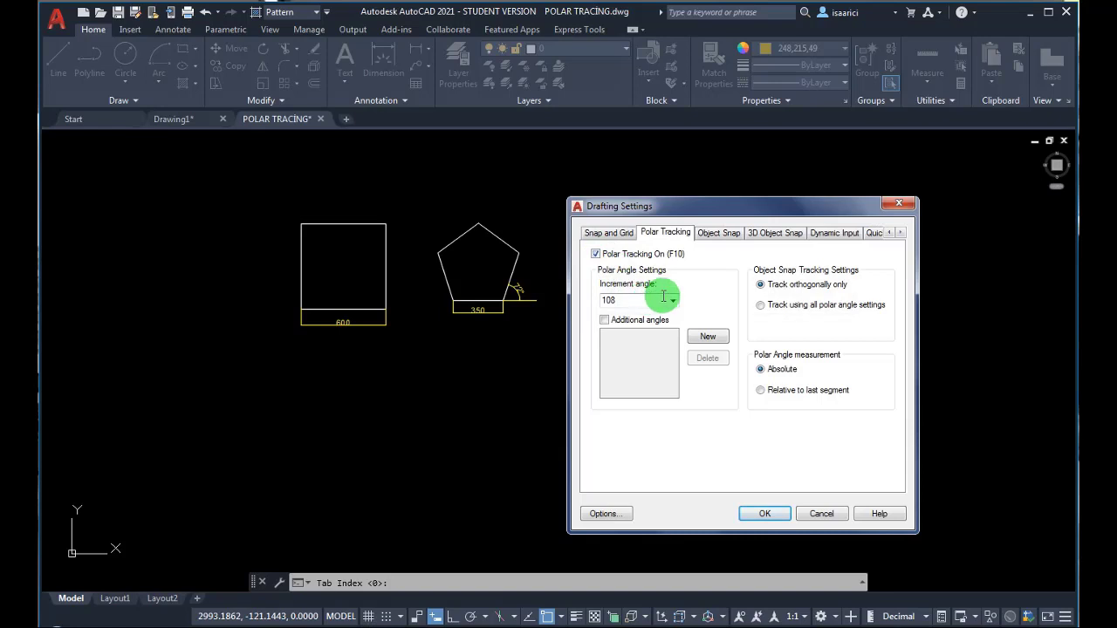
{"action": "left_click", "coordinate": [671, 302]}
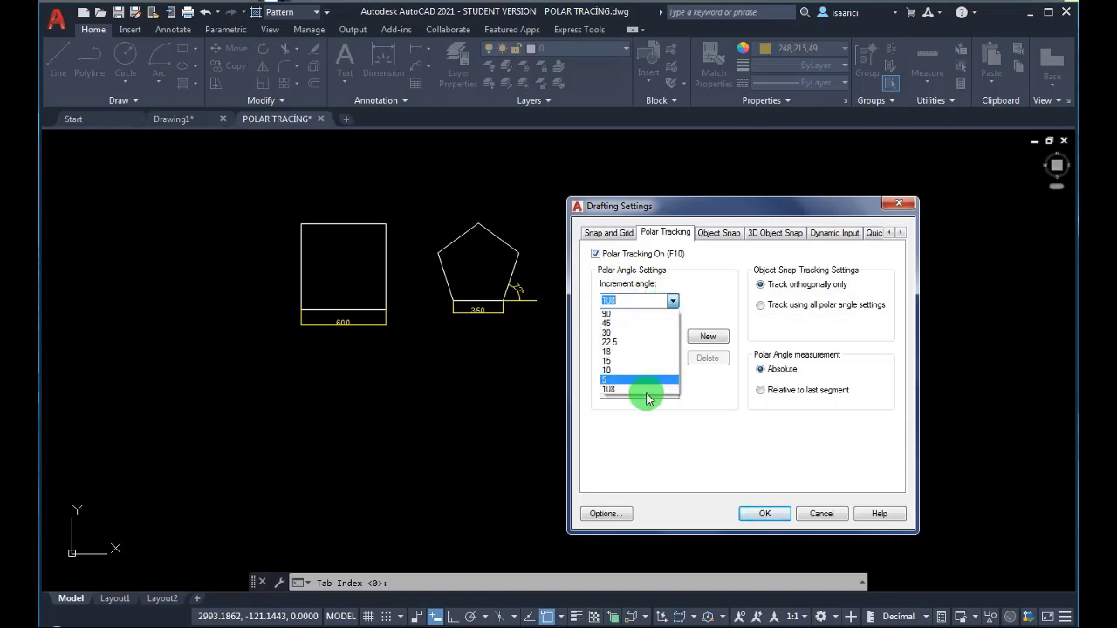
{"action": "left_click", "coordinate": [694, 309]}
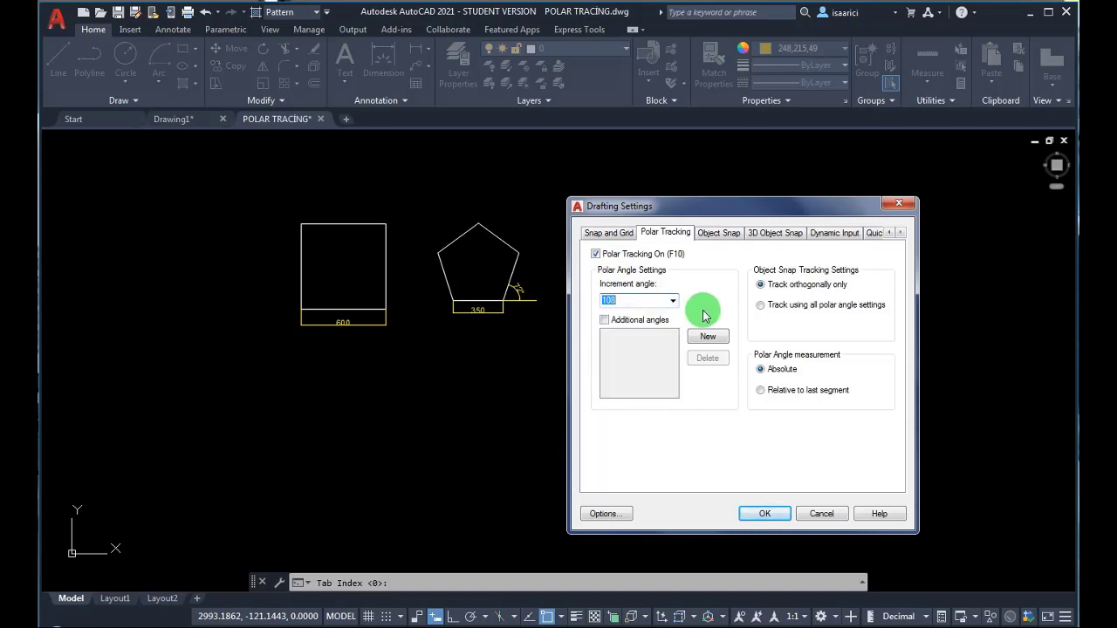
{"action": "left_click", "coordinate": [768, 513]}
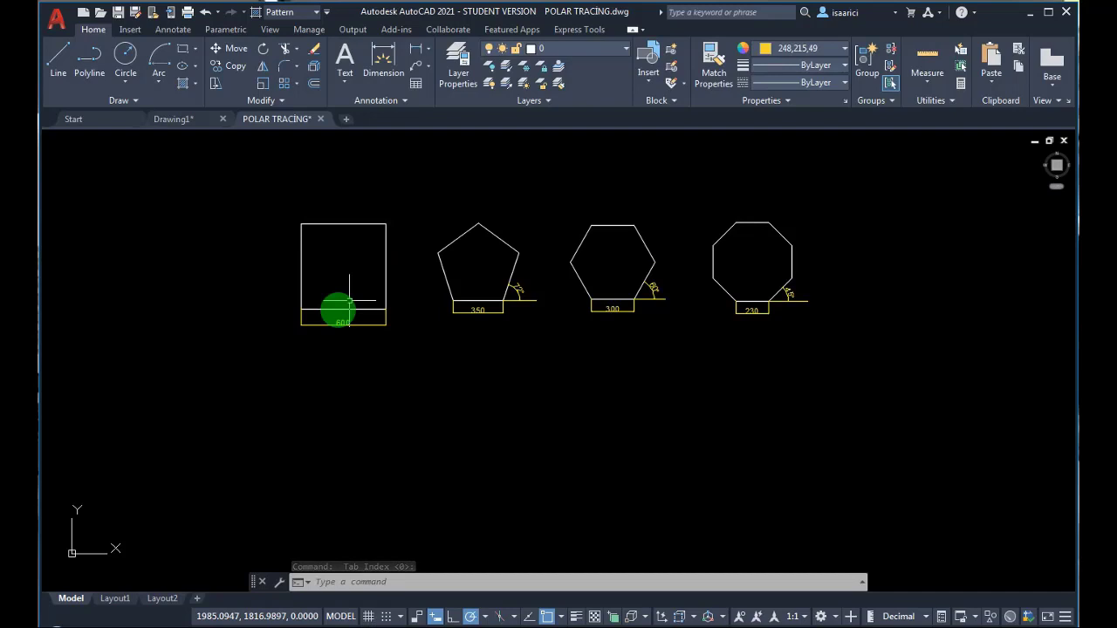
Start a polyline with 90° polar increments and pick its first corner below the reference square
{"action": "scroll", "coordinate": [342, 307], "scroll_direction": "up", "scroll_amount": 2}
{"action": "scroll", "coordinate": [310, 316], "scroll_direction": "down", "scroll_amount": 2}
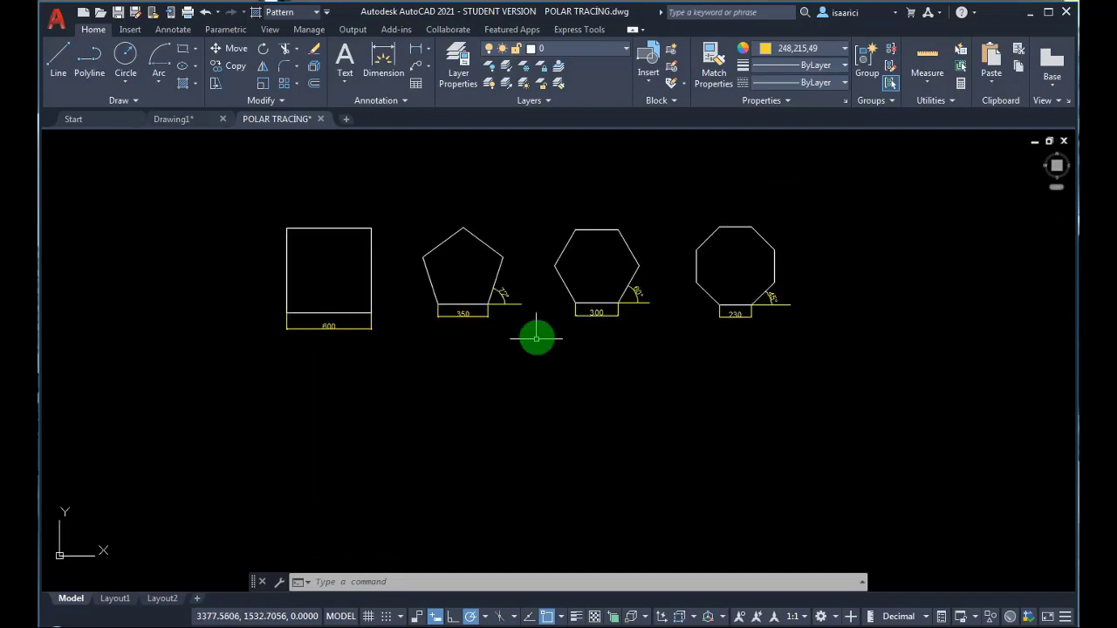
{"action": "scroll", "coordinate": [537, 338], "scroll_direction": "up", "scroll_amount": 2}
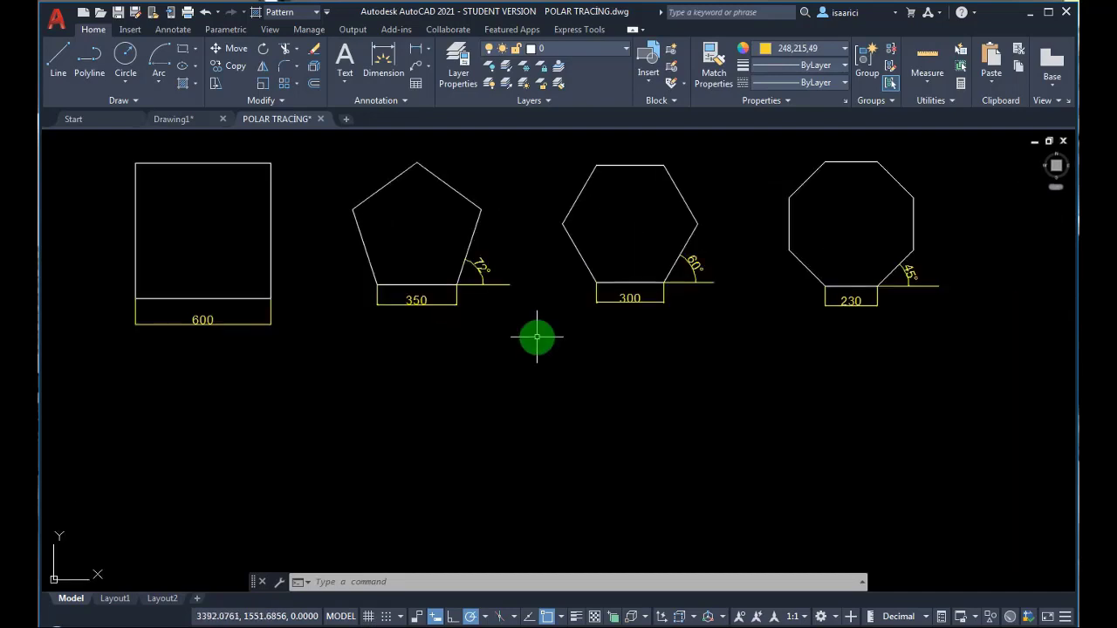
{"action": "left_click", "coordinate": [80, 68]}
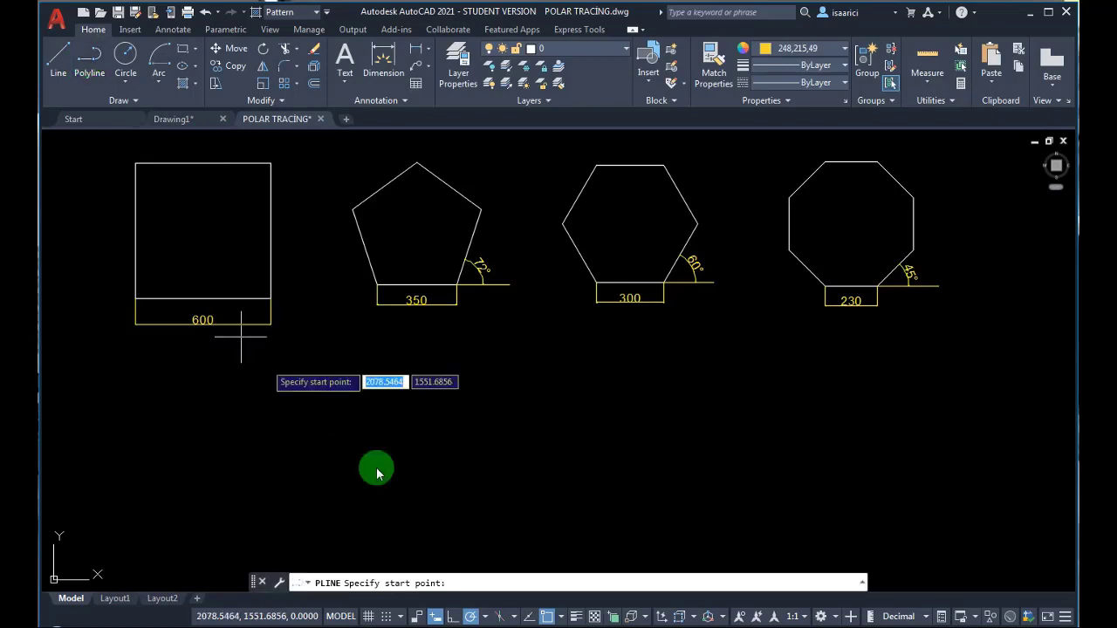
{"action": "left_click", "coordinate": [486, 617]}
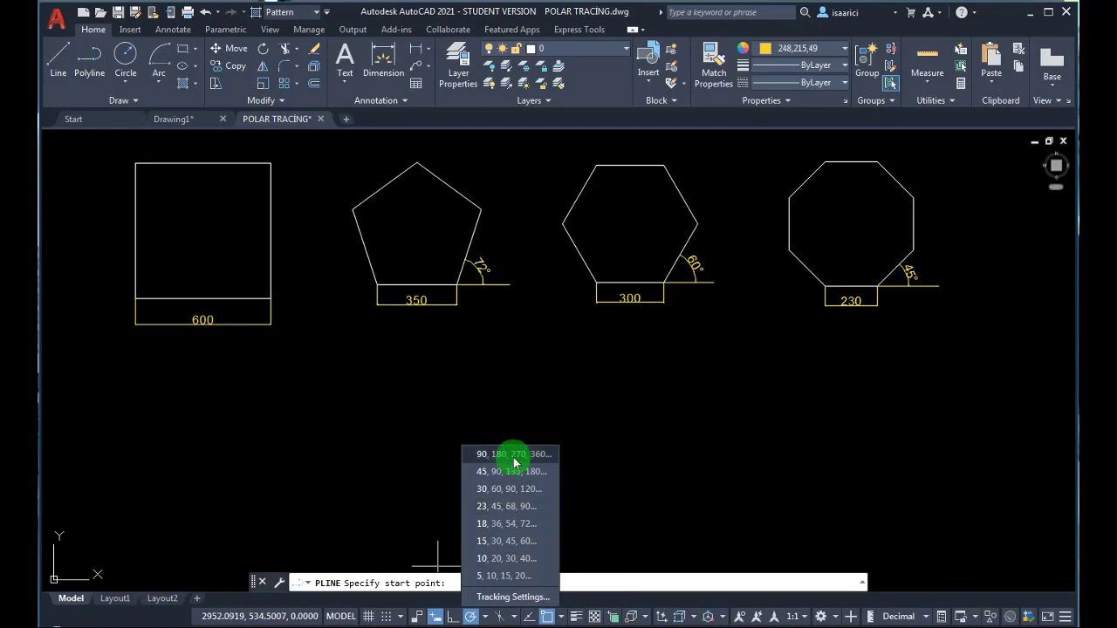
{"action": "left_click", "coordinate": [515, 454]}
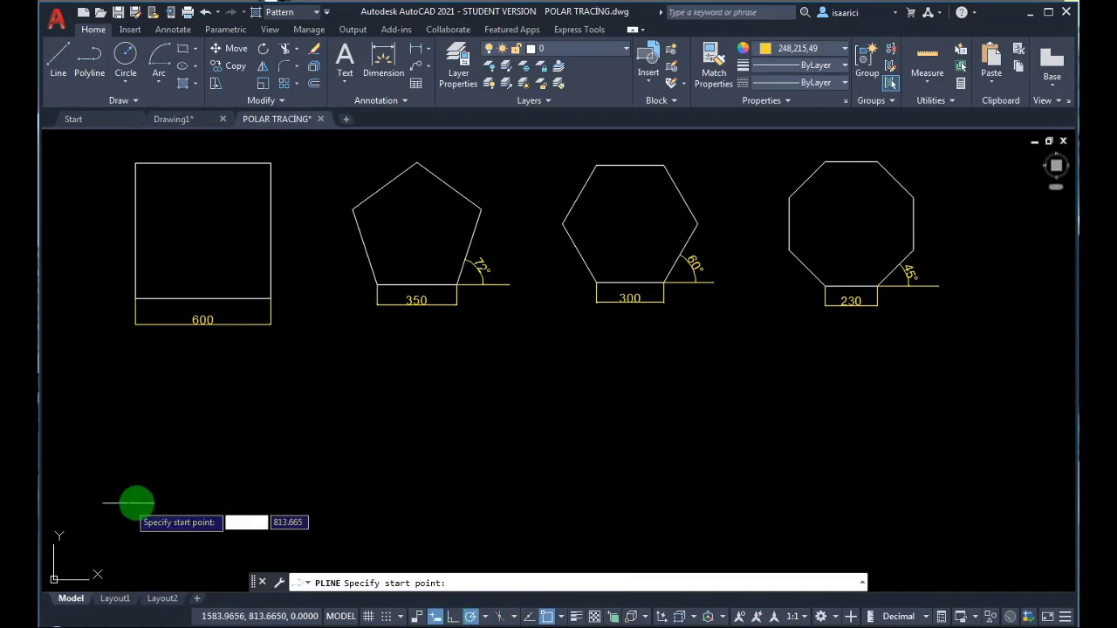
{"action": "left_click", "coordinate": [137, 502]}
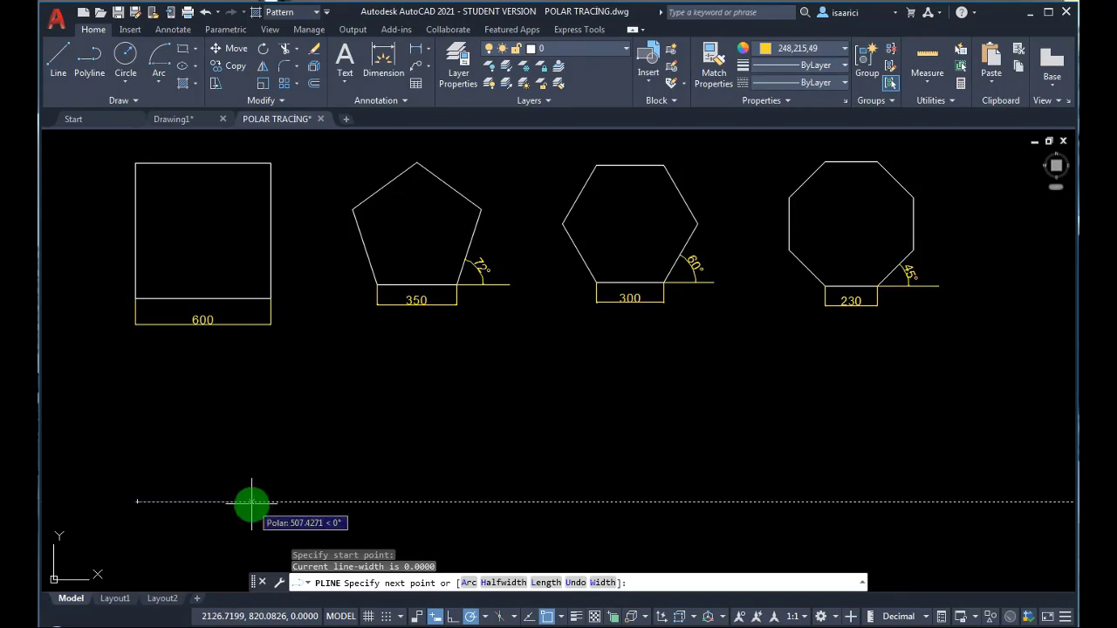
Draw four 600-unit sides along 0°, 90°, 180° and 270° to complete the square
{"action": "type", "text": "600"}
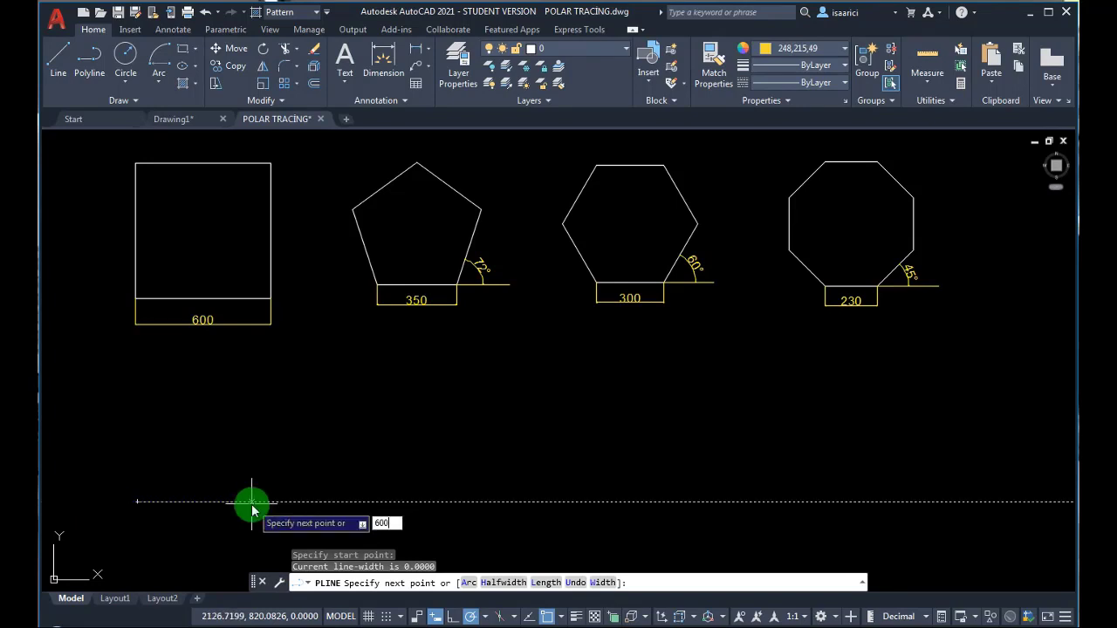
{"action": "key", "text": "Return"}
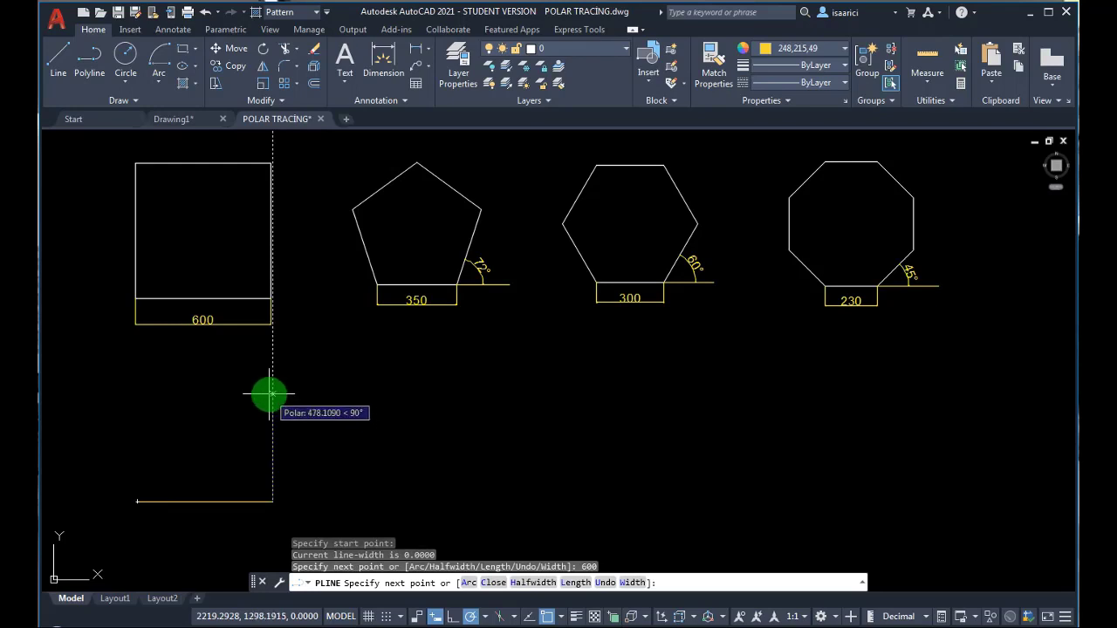
{"action": "type", "text": "600"}
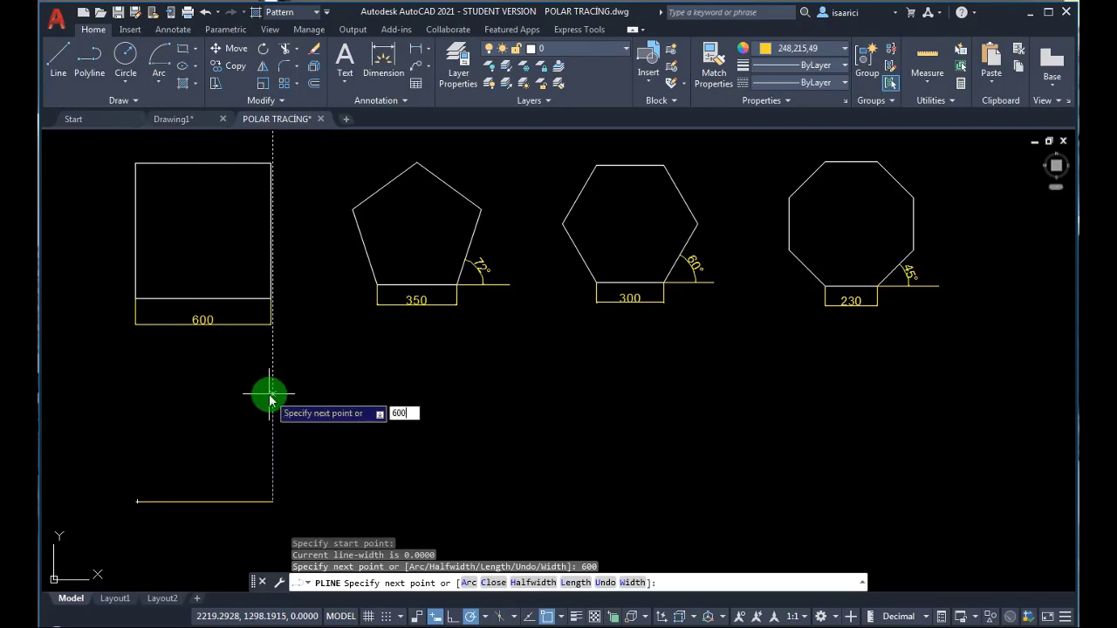
{"action": "key", "text": "Return"}
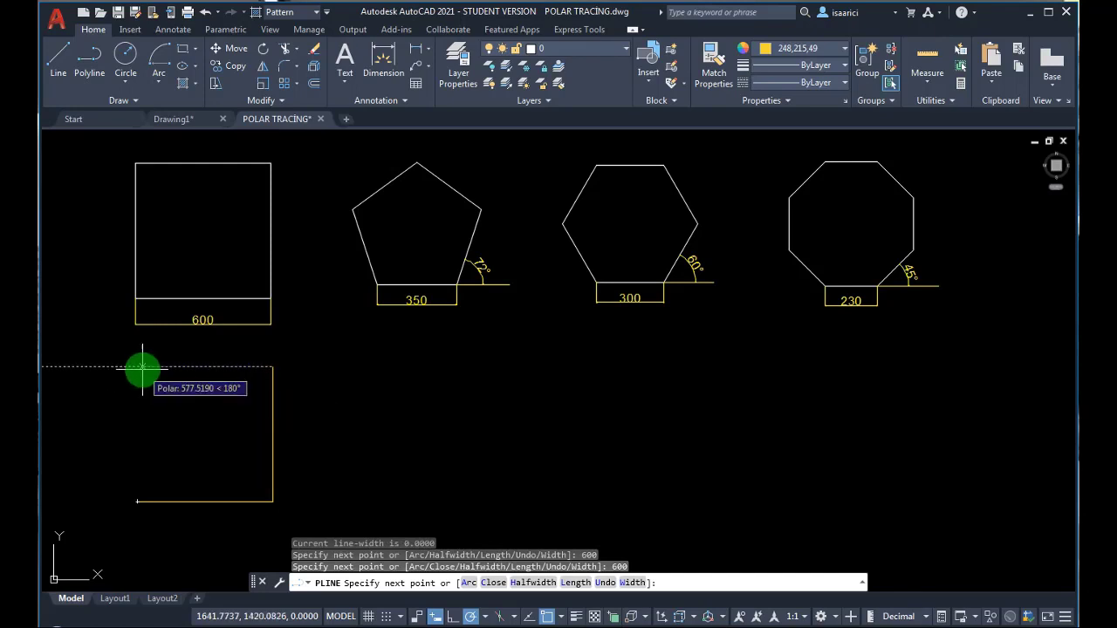
{"action": "type", "text": "600"}
{"action": "key", "text": "Return"}
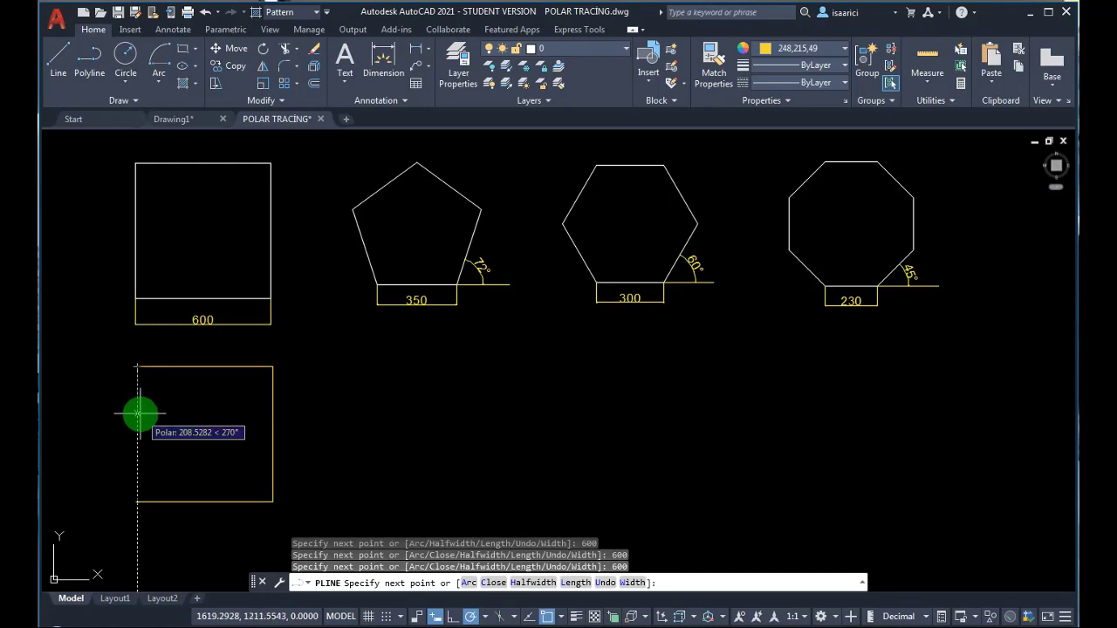
{"action": "type", "text": "600"}
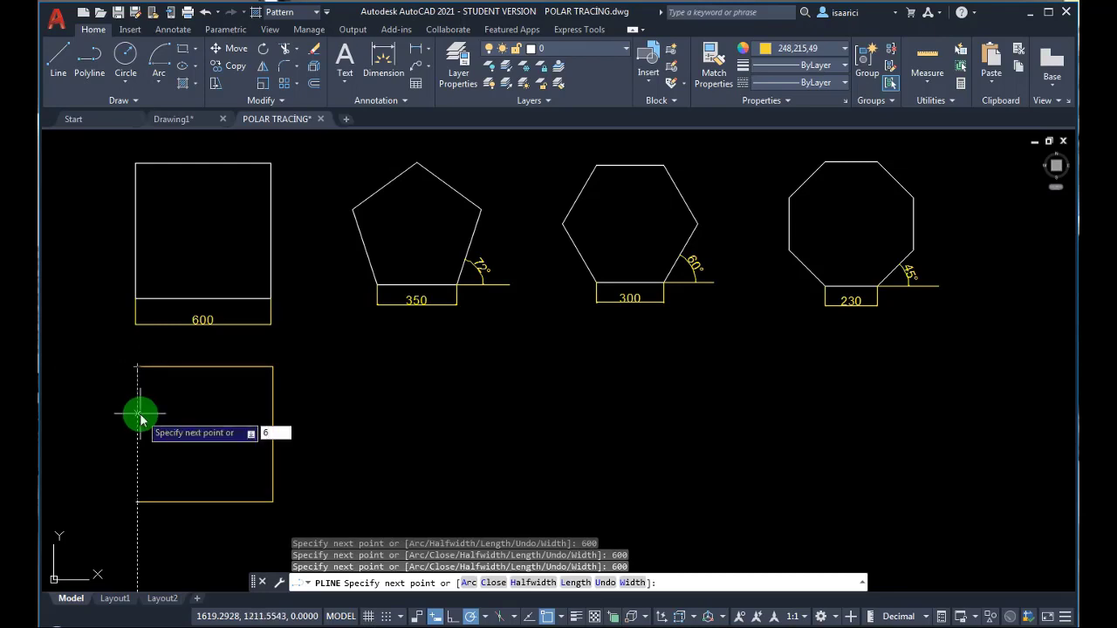
{"action": "key", "text": "Return"}
{"action": "key", "text": "Return"}
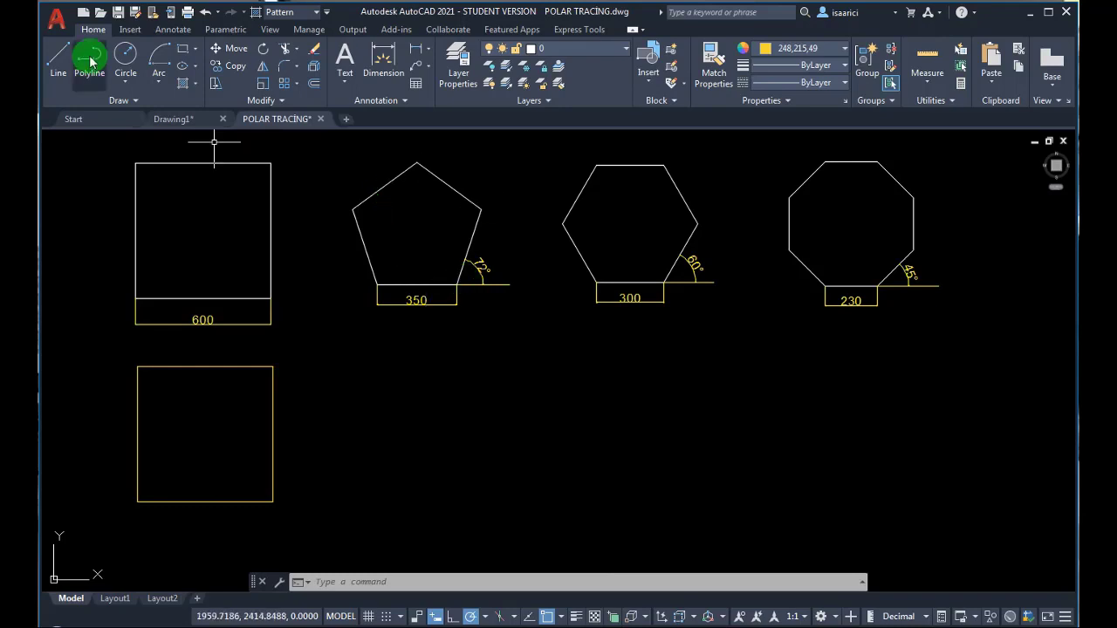
Enable additional angles in Drafting Settings, add a new 72° angle, and click OK
{"action": "left_click", "coordinate": [535, 291]}
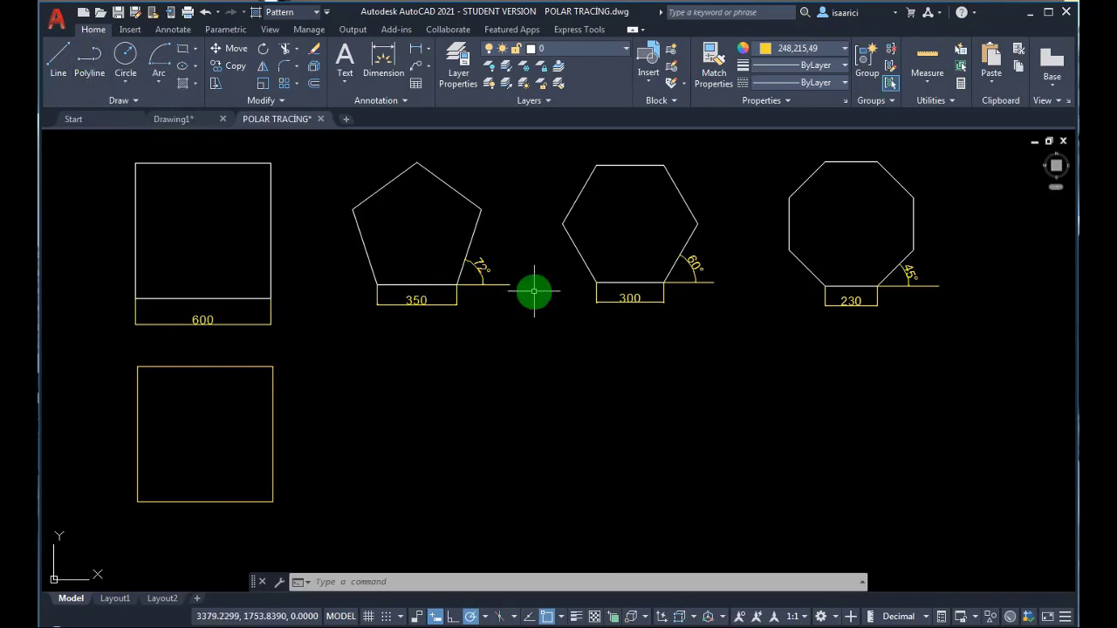
{"action": "left_click", "coordinate": [474, 536]}
{"action": "left_click", "coordinate": [485, 617]}
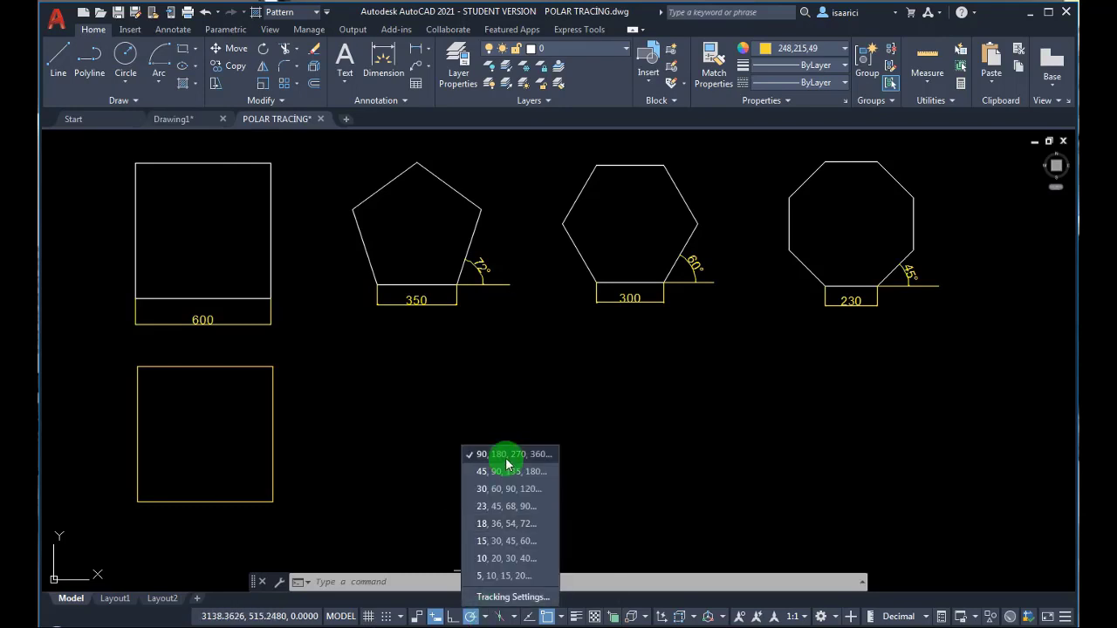
{"action": "left_click", "coordinate": [503, 597]}
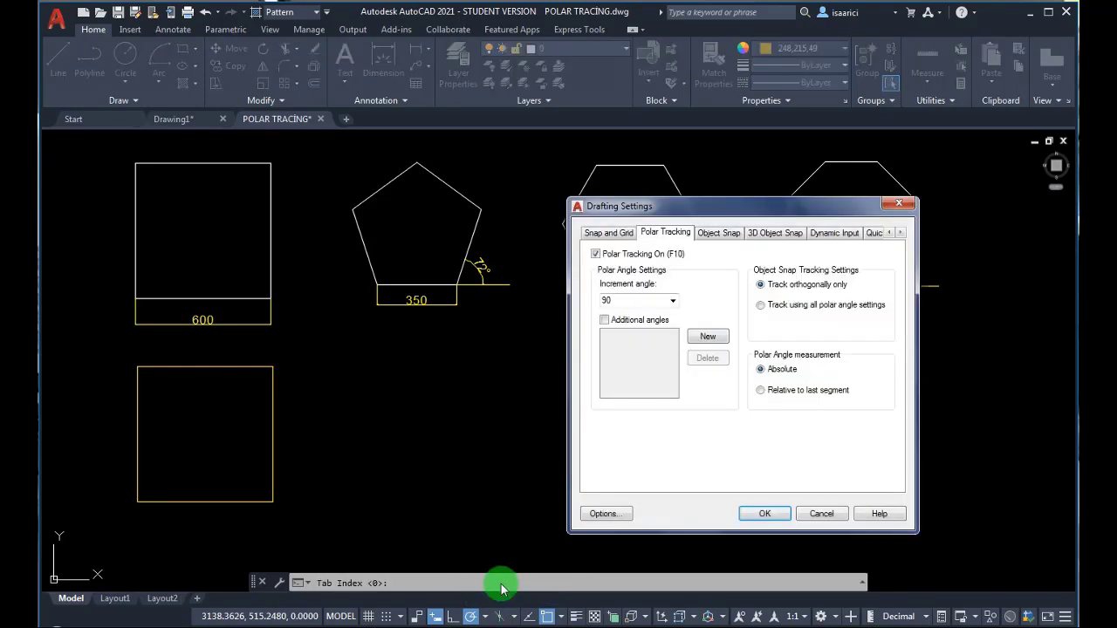
{"action": "left_click", "coordinate": [604, 320]}
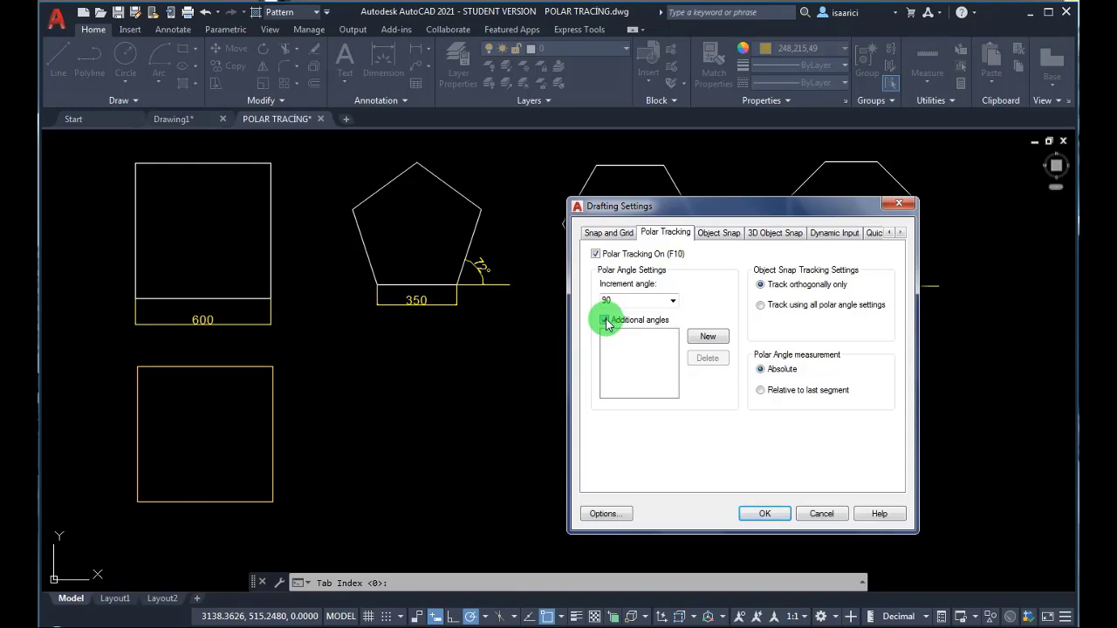
{"action": "left_click", "coordinate": [708, 337]}
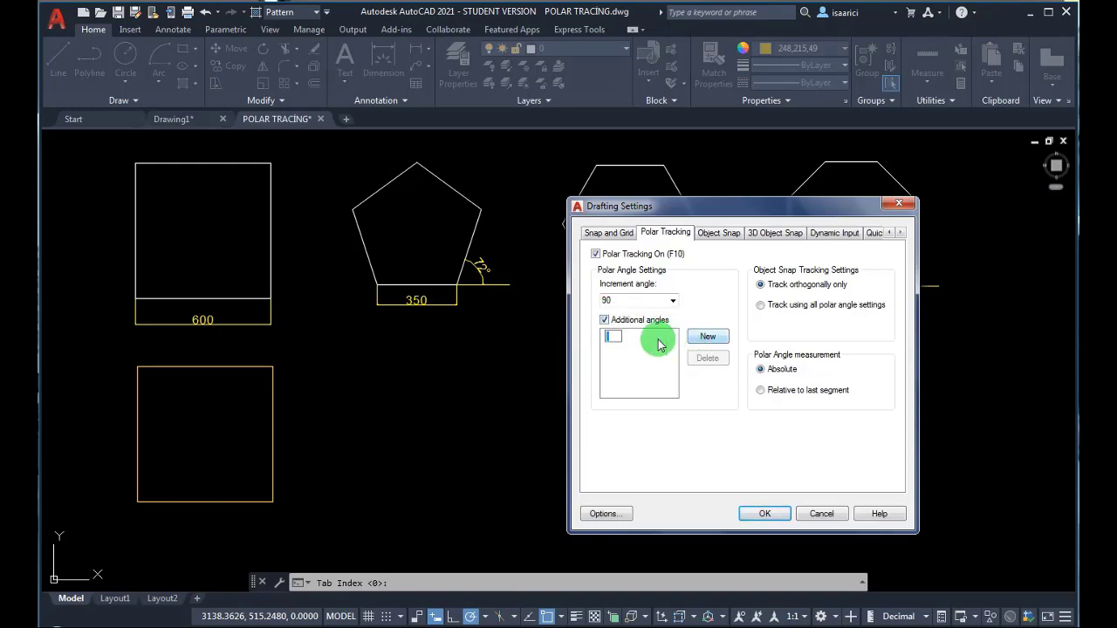
{"action": "type", "text": "7"}
{"action": "type", "text": "2"}
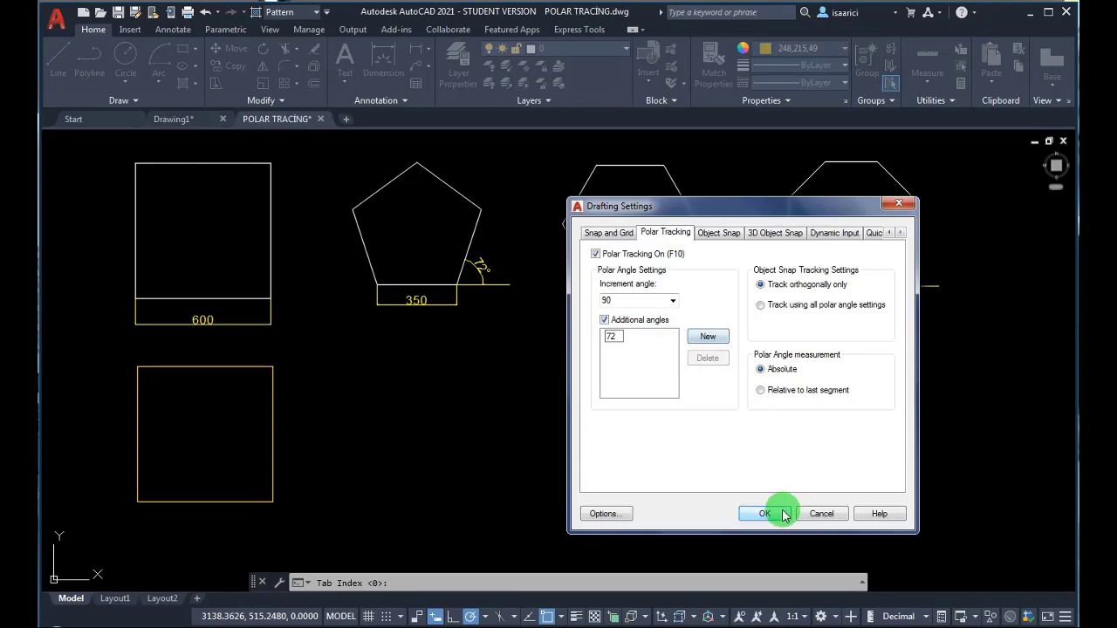
{"action": "left_click", "coordinate": [764, 514]}
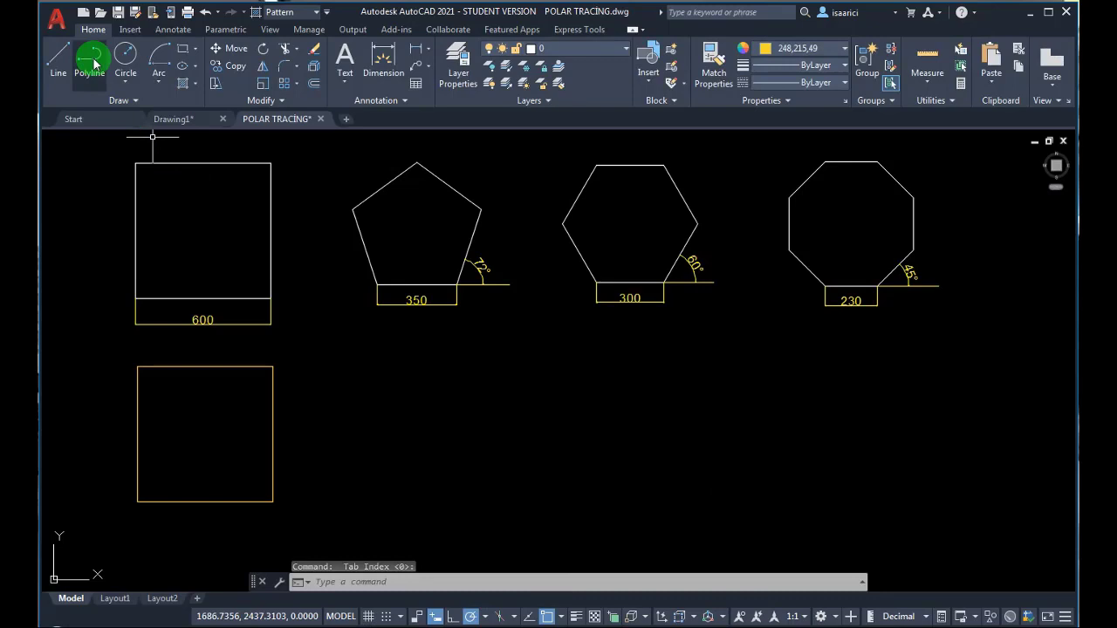
Switch polar tracking to 72° steps and start a polyline below the reference pentagon
{"action": "left_click", "coordinate": [489, 618]}
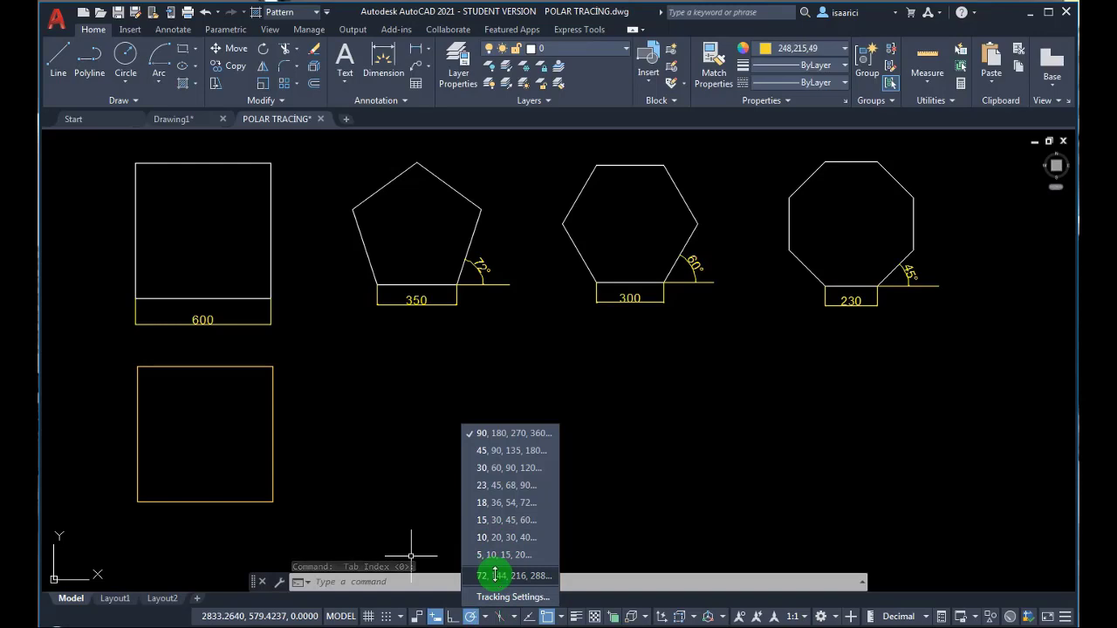
{"action": "left_click", "coordinate": [495, 575]}
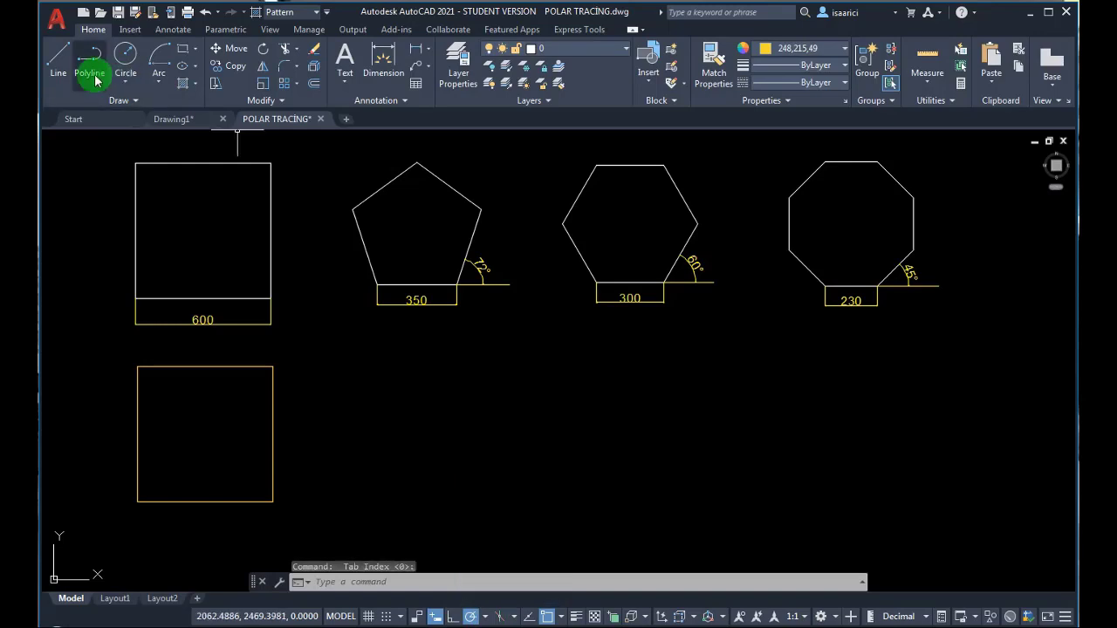
{"action": "left_click", "coordinate": [88, 61]}
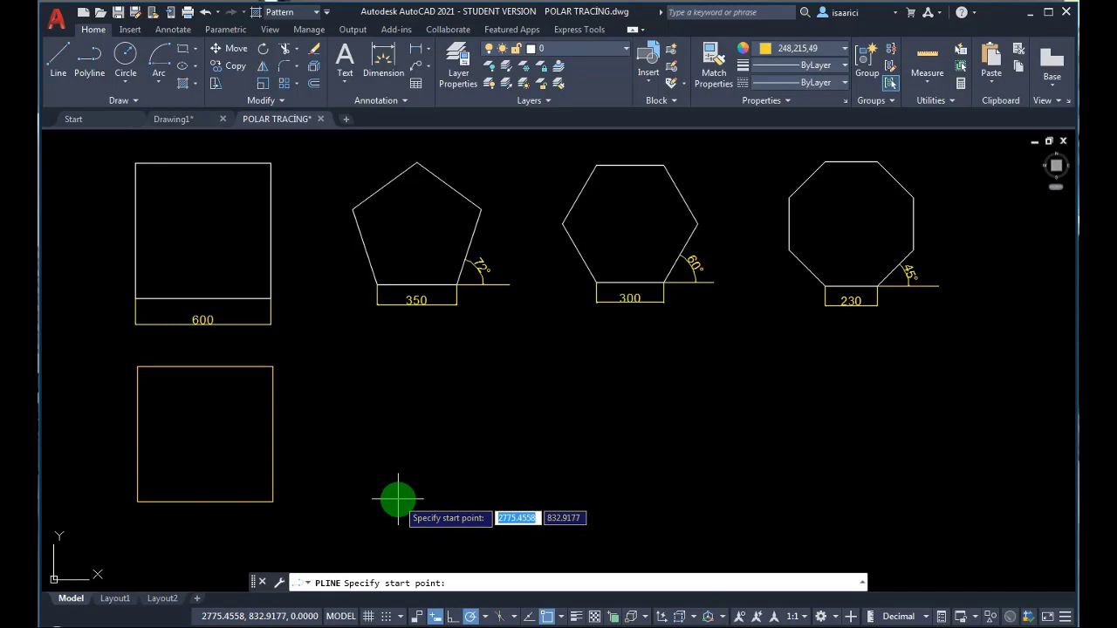
{"action": "left_click", "coordinate": [398, 500]}
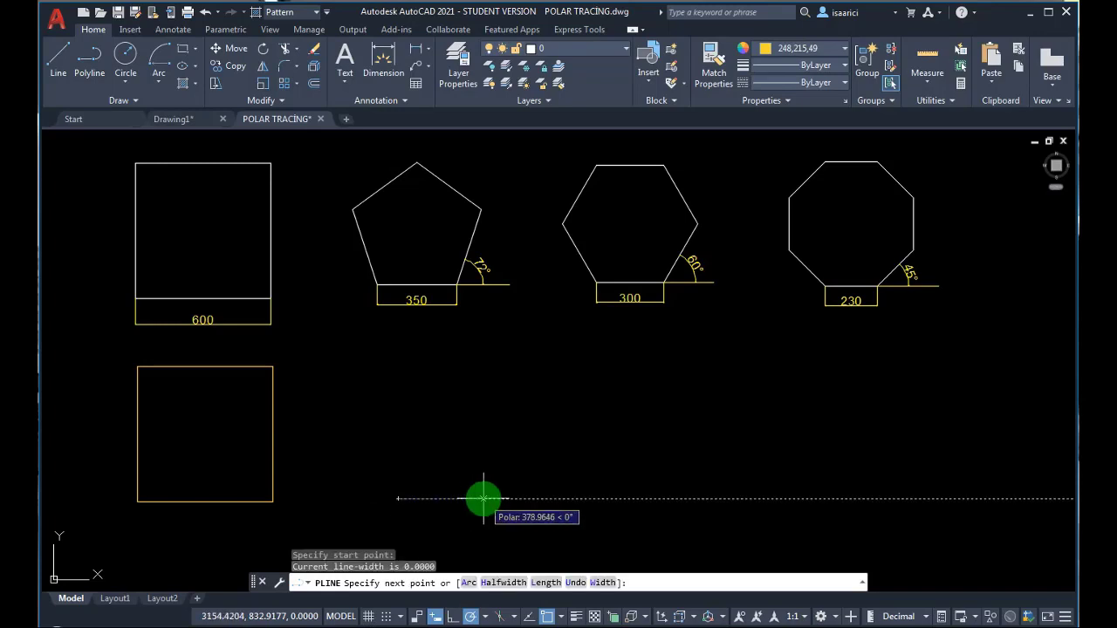
Draw four 350-unit sides along 0°, 72°, 144° and 216°, then close the pentagon at its start
{"action": "type", "text": "350"}
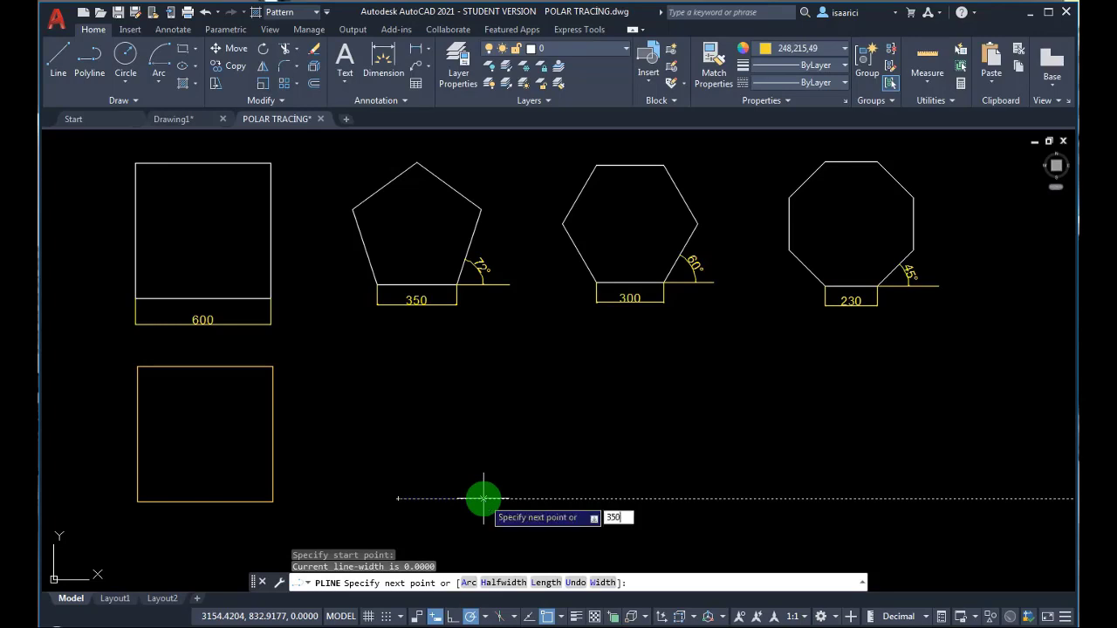
{"action": "key", "text": "Return"}
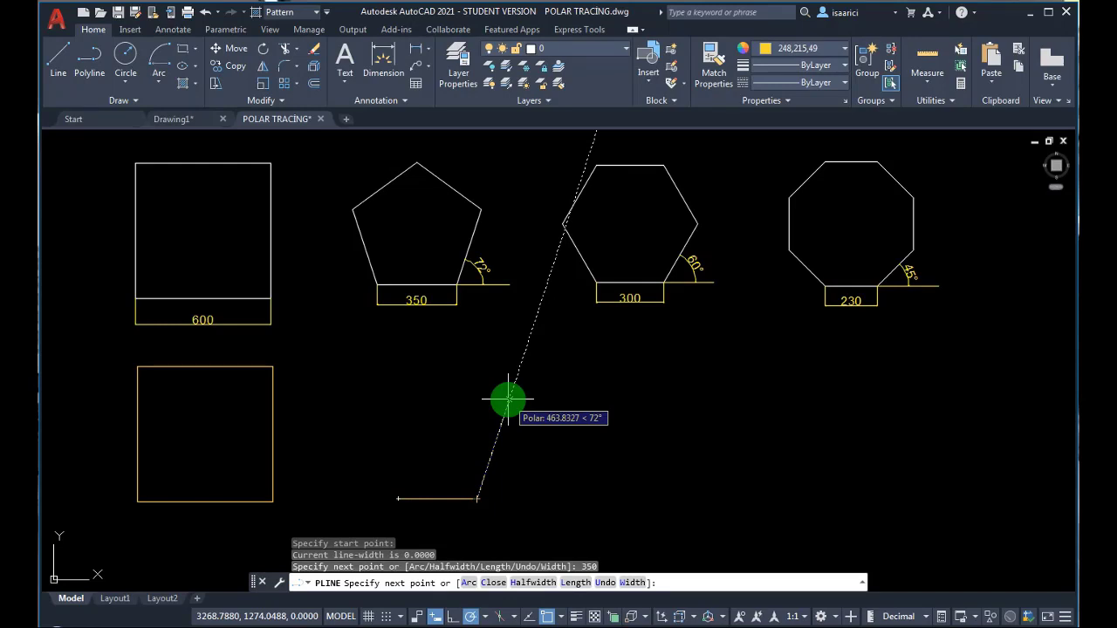
{"action": "type", "text": "350"}
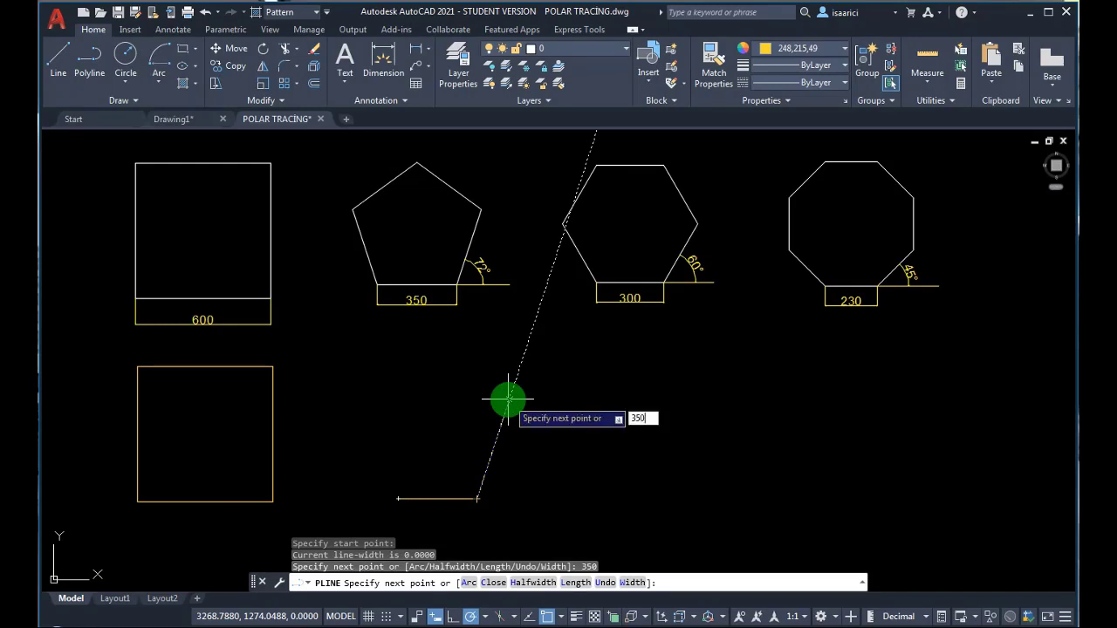
{"action": "key", "text": "Return"}
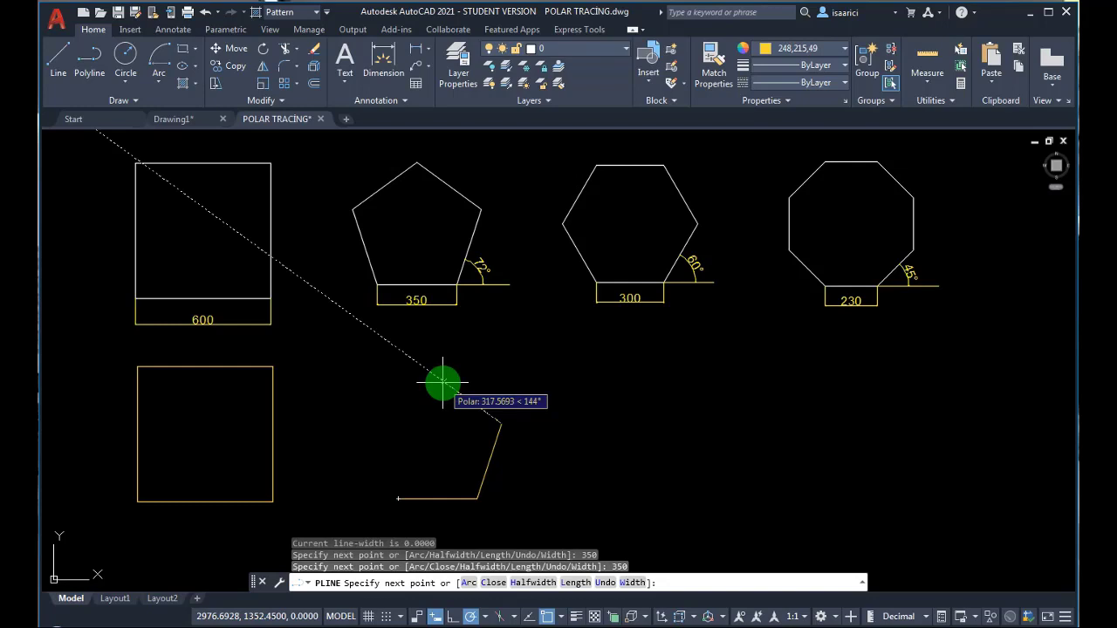
{"action": "type", "text": "350"}
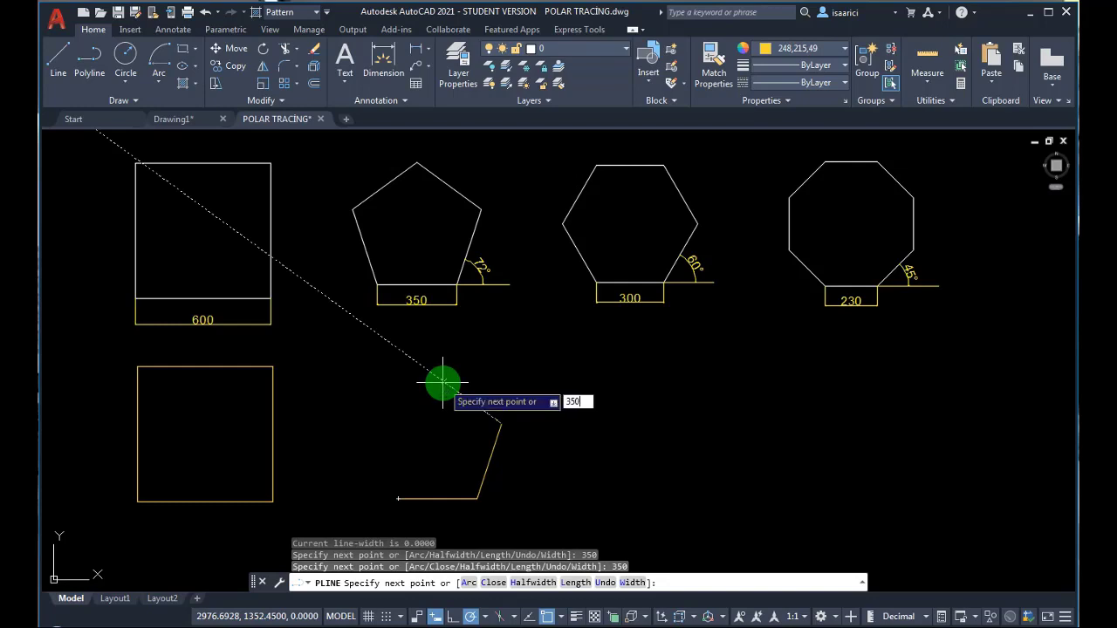
{"action": "key", "text": "Return"}
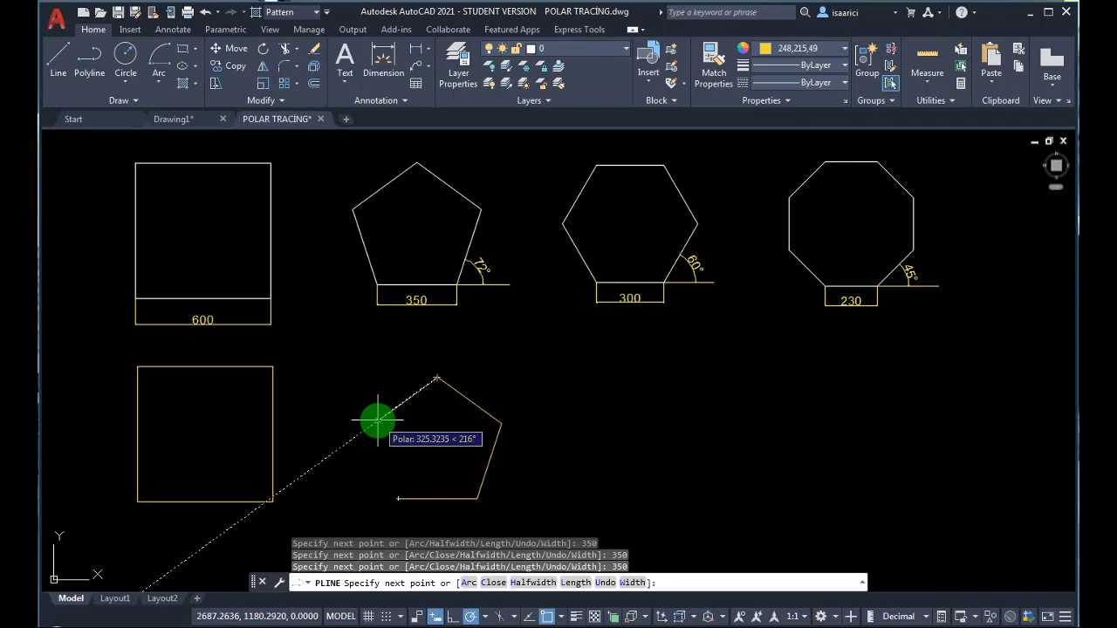
{"action": "type", "text": "350"}
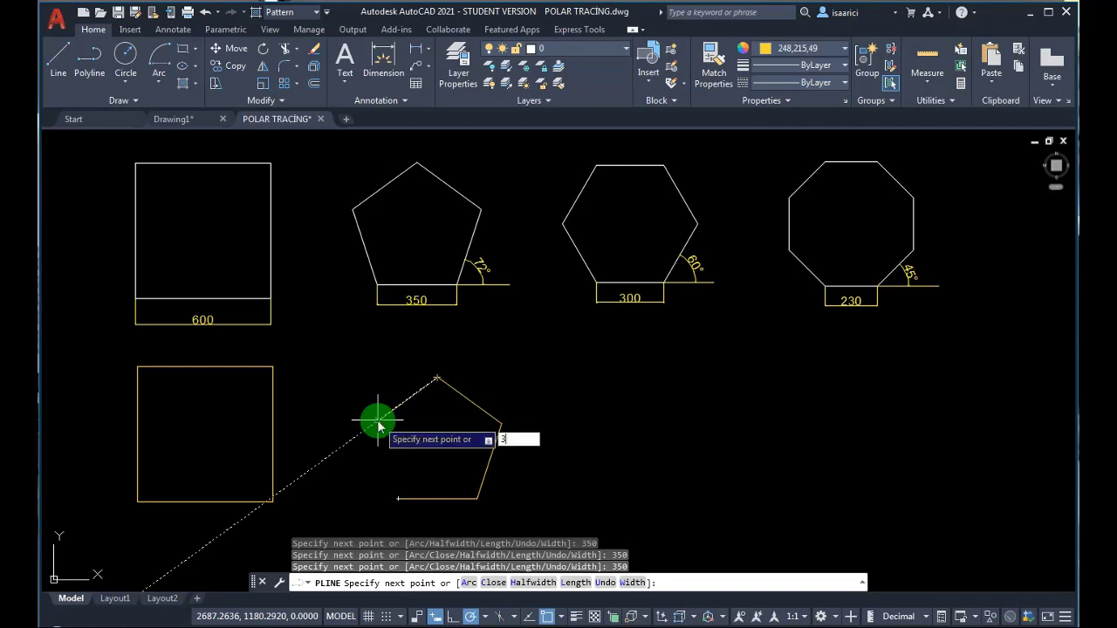
{"action": "key", "text": "Return"}
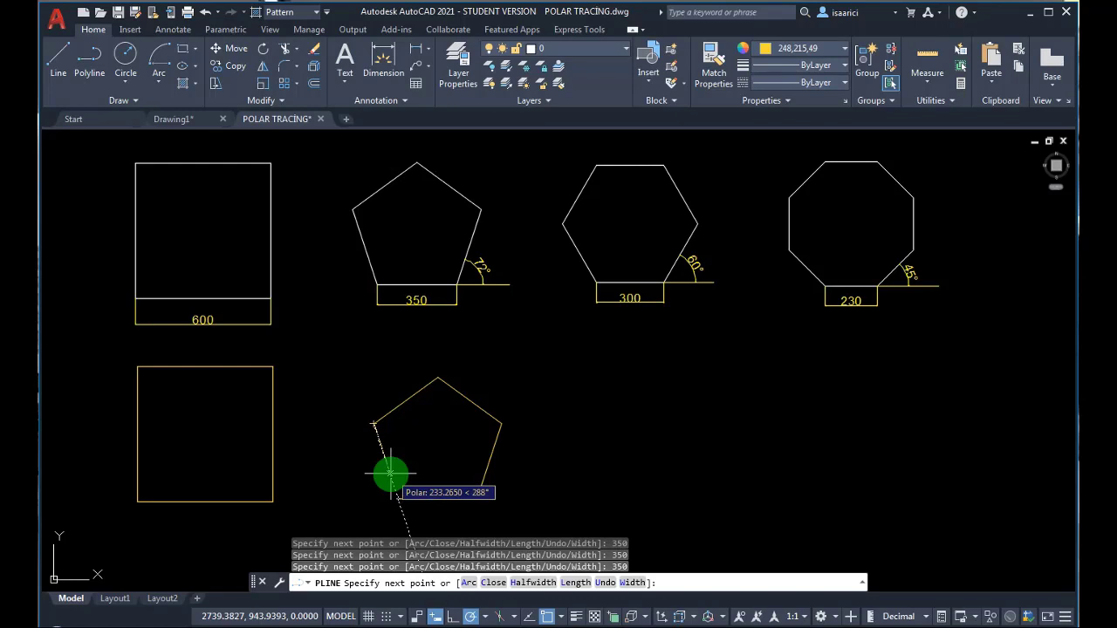
{"action": "left_click", "coordinate": [390, 474]}
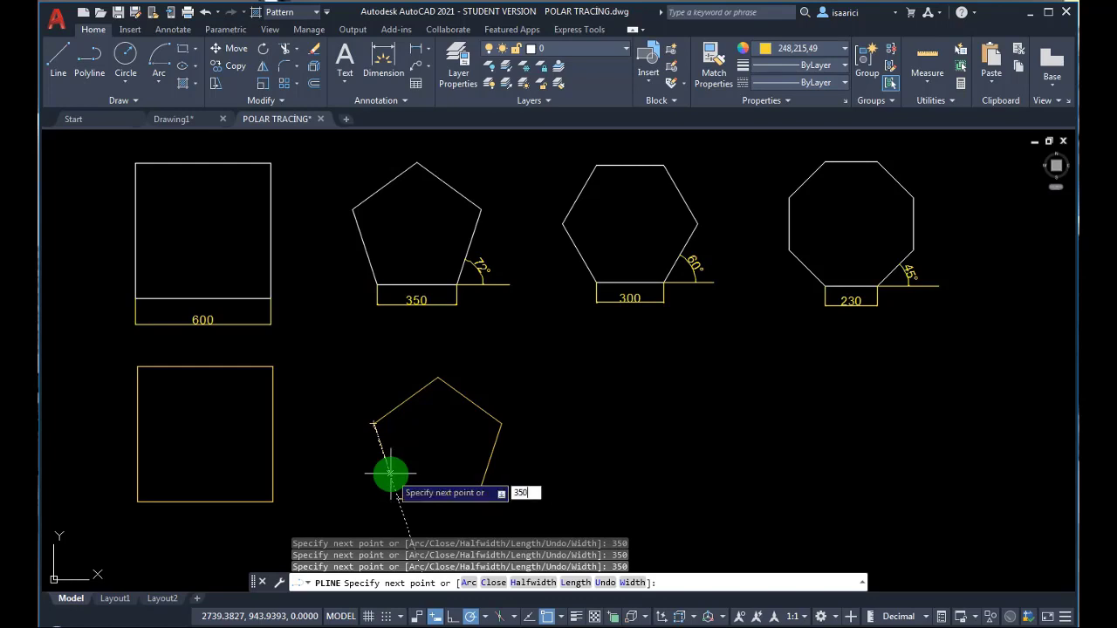
{"action": "key", "text": "Return"}
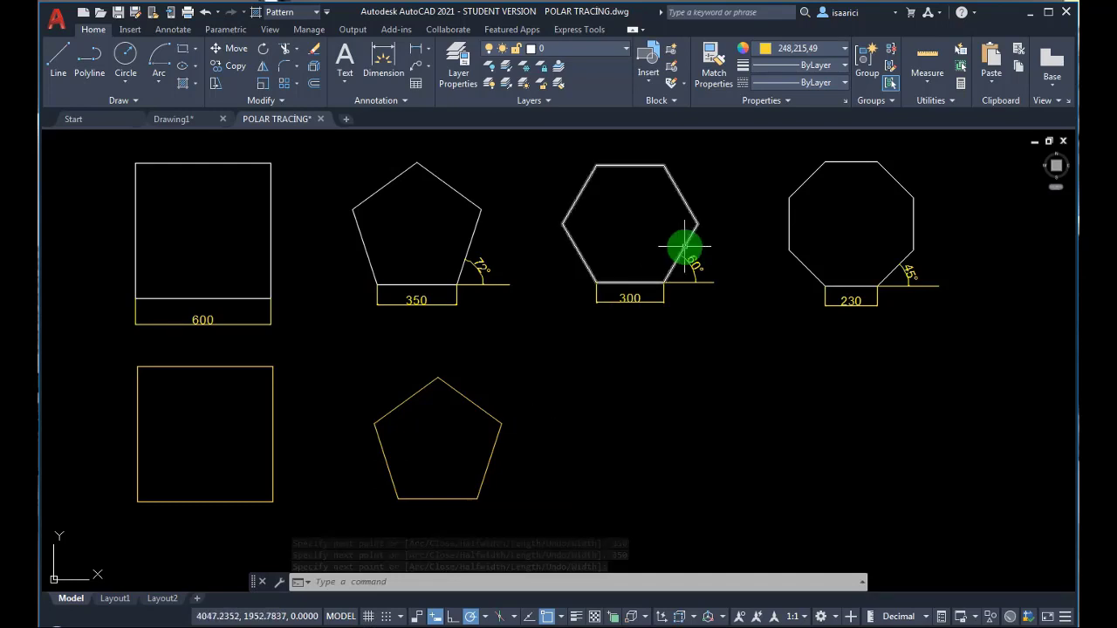
Replace the 72° additional polar angle with 60° in Drafting Settings
{"action": "left_click", "coordinate": [471, 617]}
{"action": "left_click", "coordinate": [473, 618]}
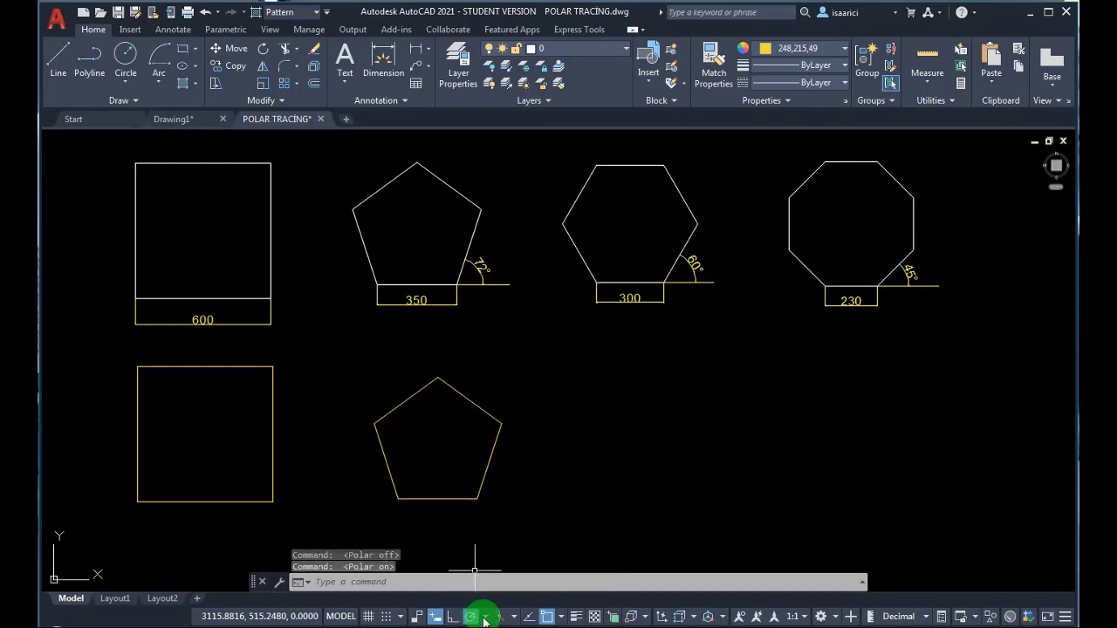
{"action": "left_click", "coordinate": [486, 617]}
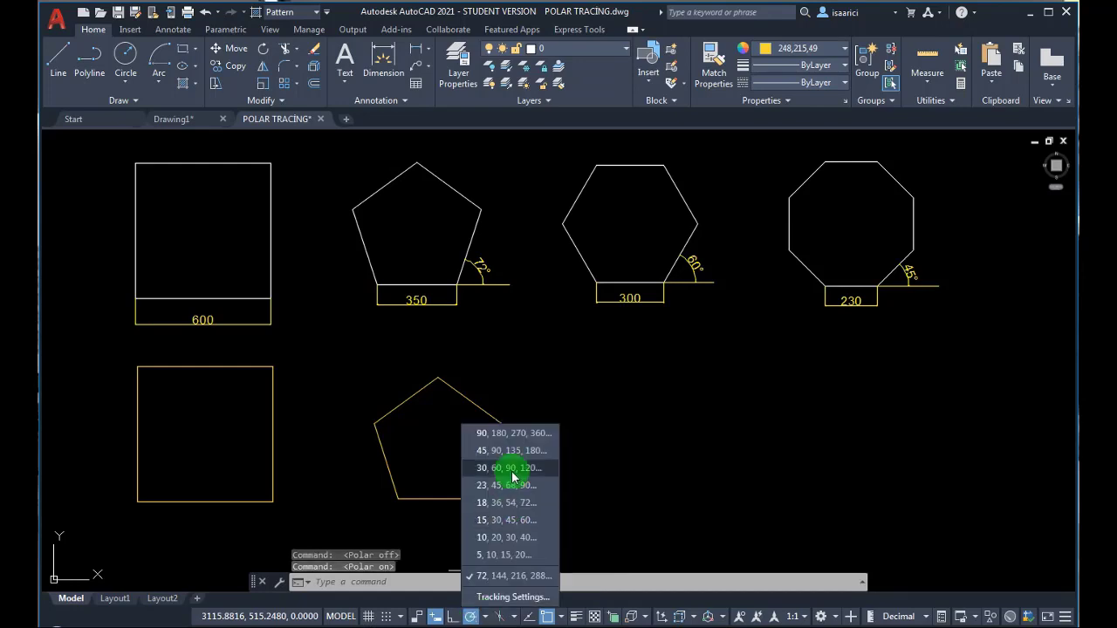
{"action": "left_click", "coordinate": [502, 576]}
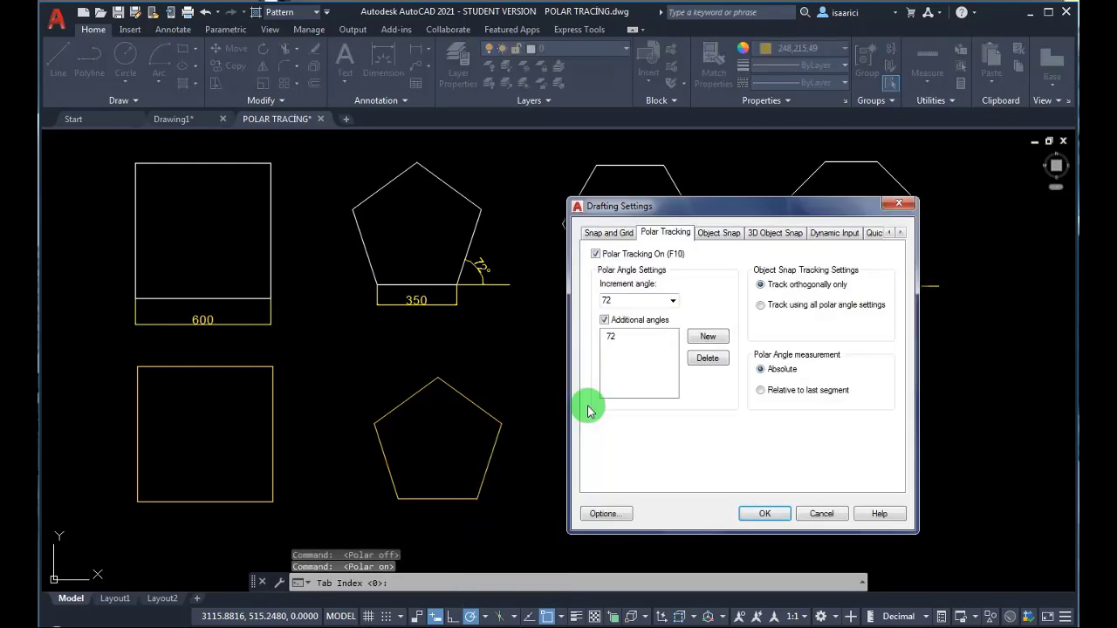
{"action": "left_click", "coordinate": [707, 359]}
{"action": "left_click", "coordinate": [615, 336]}
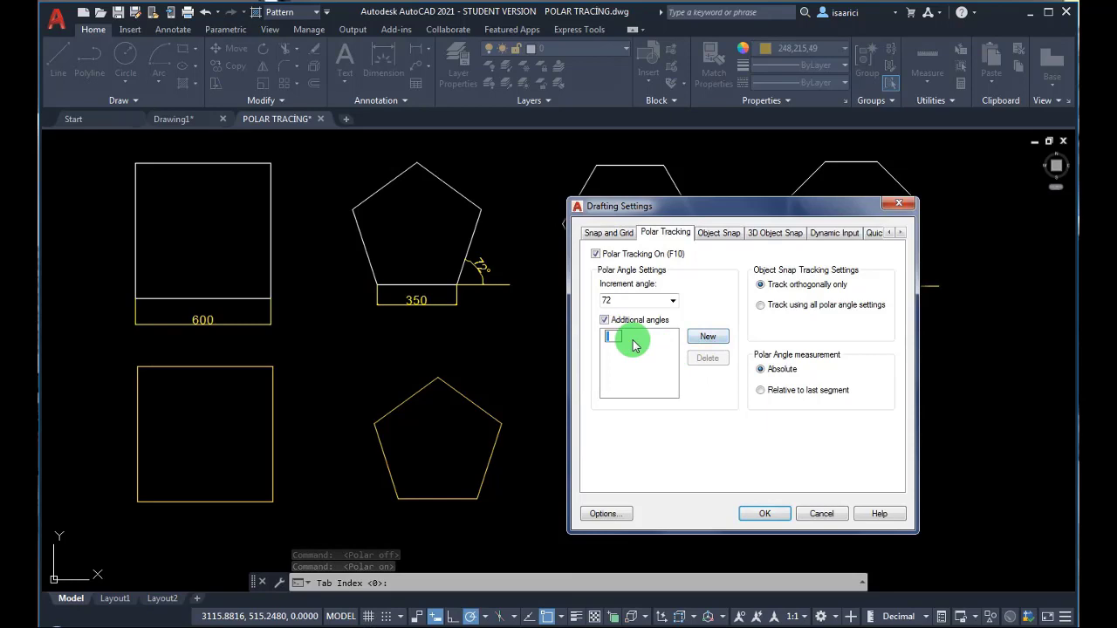
{"action": "type", "text": "60"}
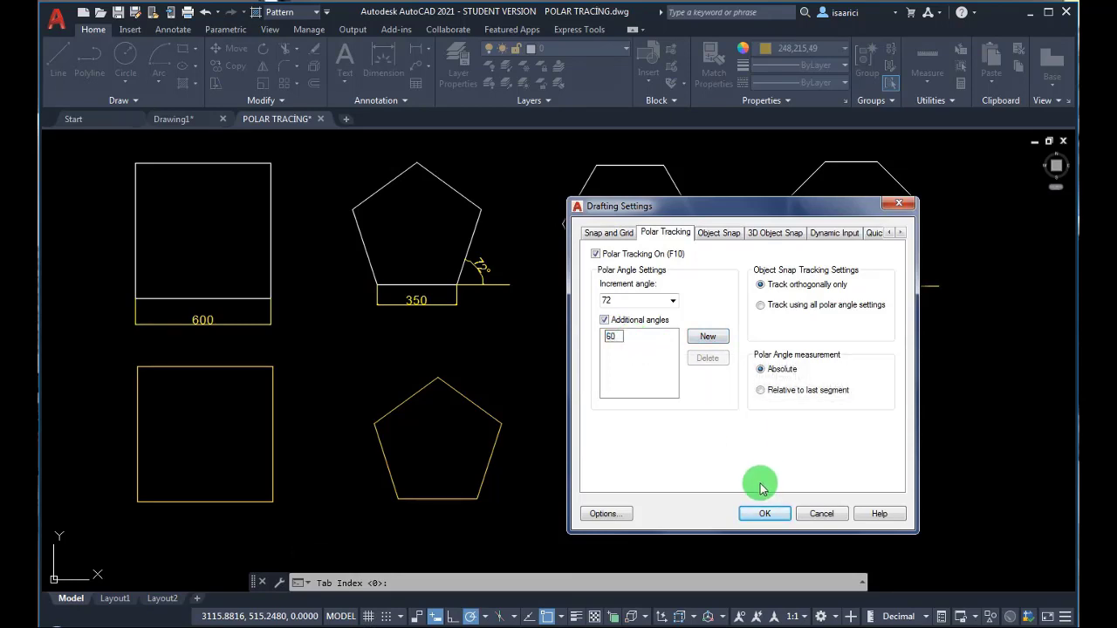
{"action": "left_click", "coordinate": [762, 512]}
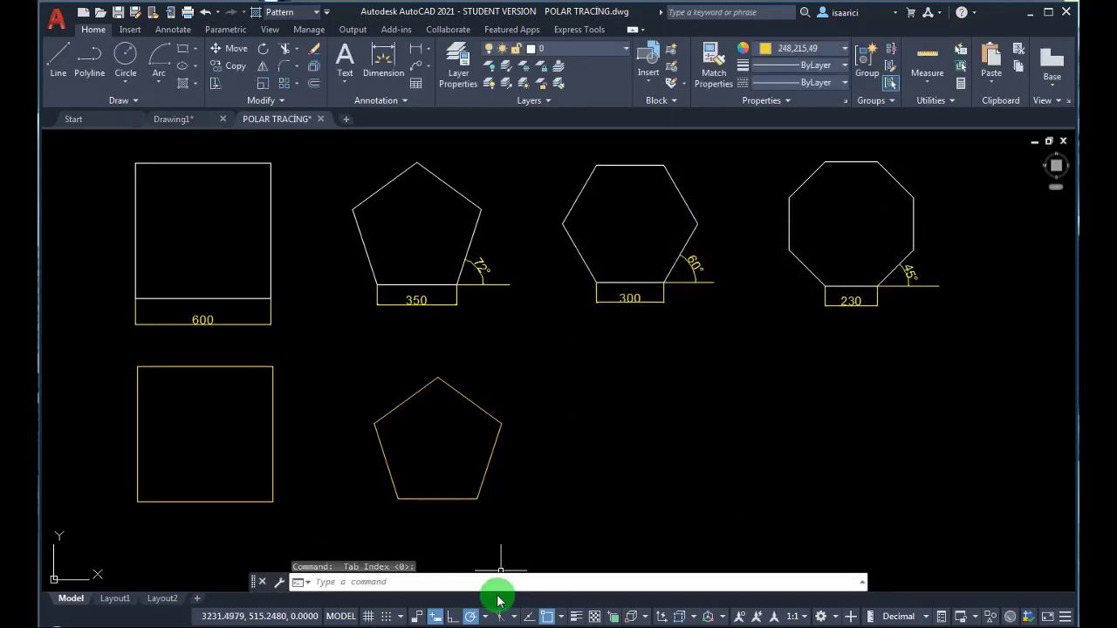
Choose the 60, 120, 180, 240 polar tracking angle set
{"action": "left_click", "coordinate": [487, 617]}
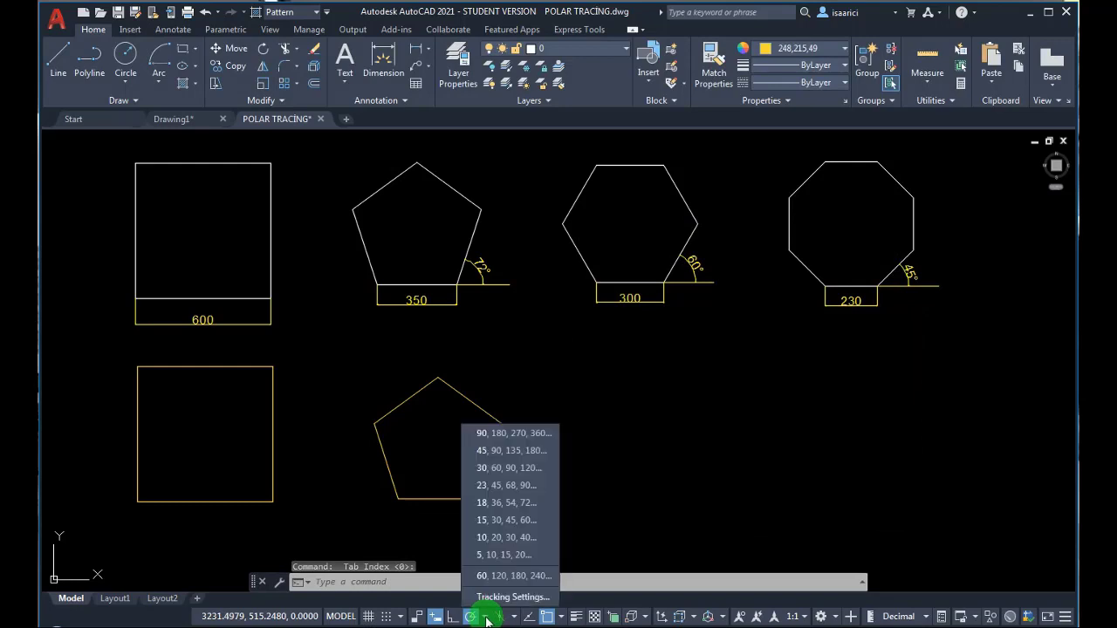
{"action": "left_click", "coordinate": [502, 577]}
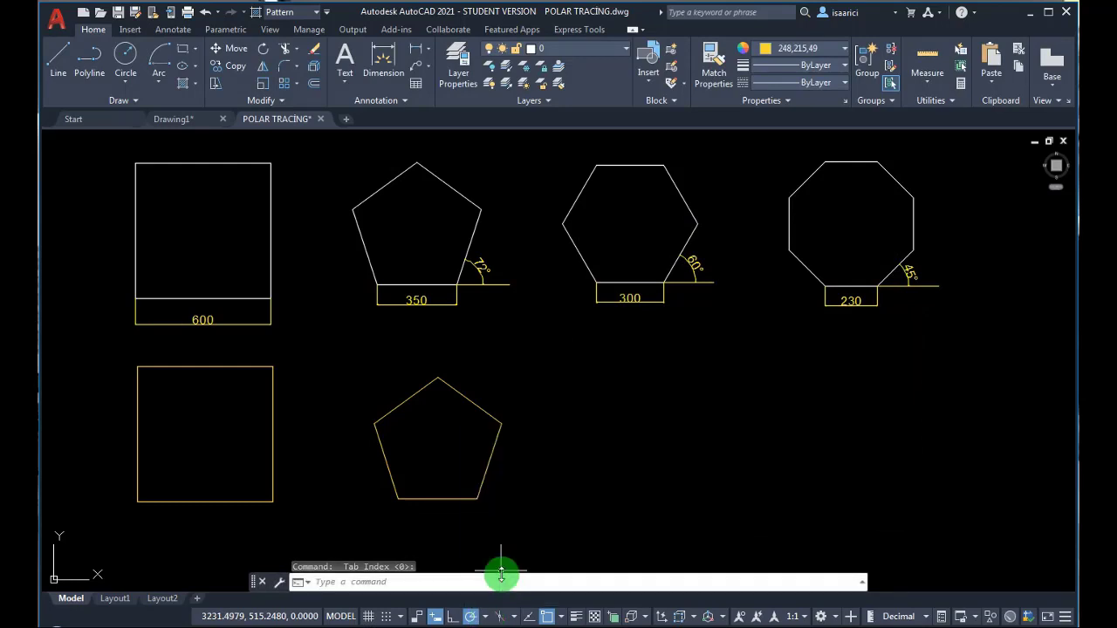
{"action": "left_click", "coordinate": [55, 78]}
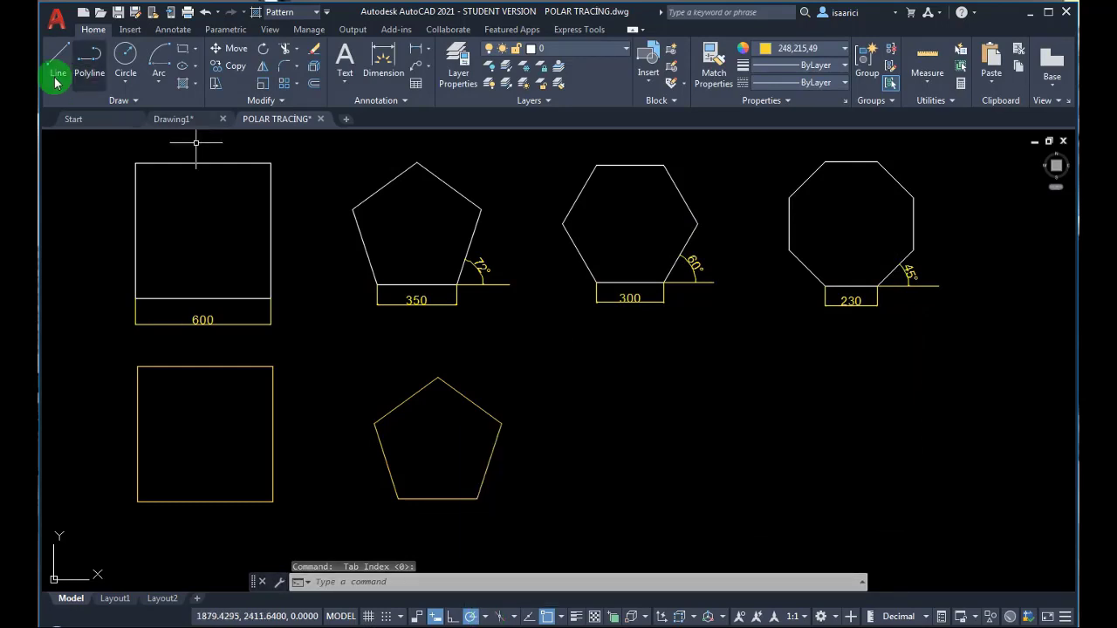
Start a polyline below the reference hexagon and draw 300-unit edges at 0°, 60° and 120°
{"action": "left_click", "coordinate": [89, 61]}
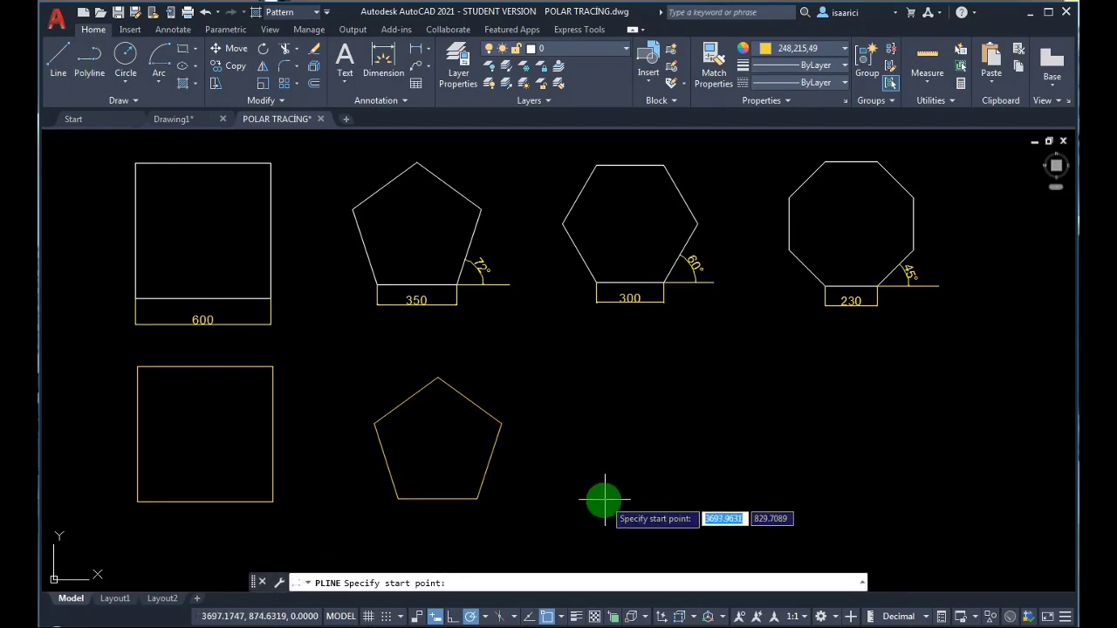
{"action": "left_click", "coordinate": [601, 497]}
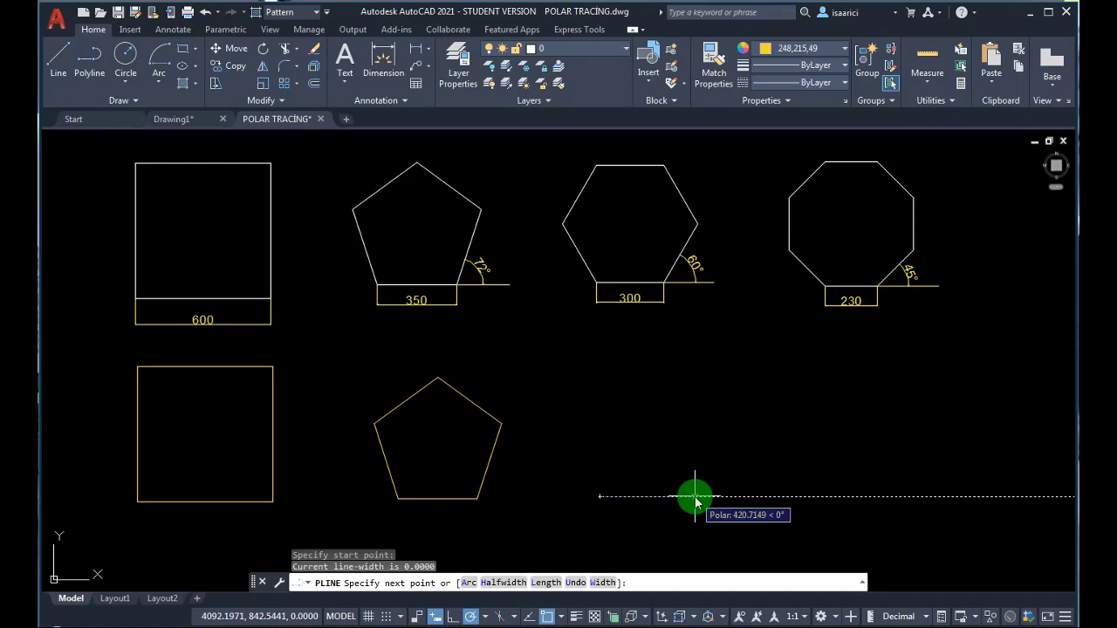
{"action": "type", "text": "300"}
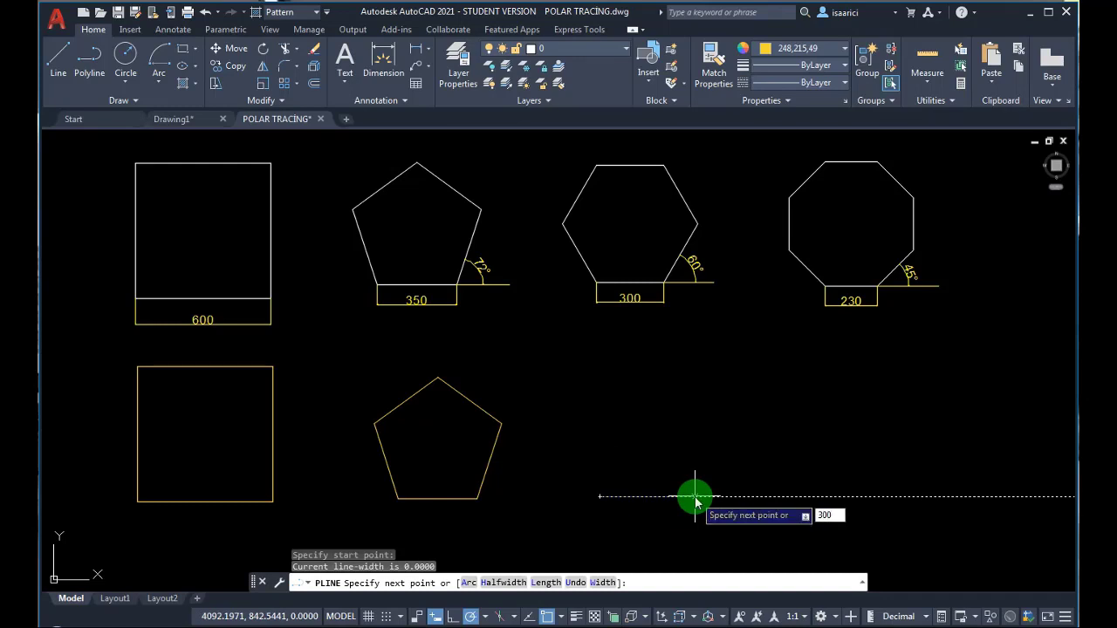
{"action": "key", "text": "Return"}
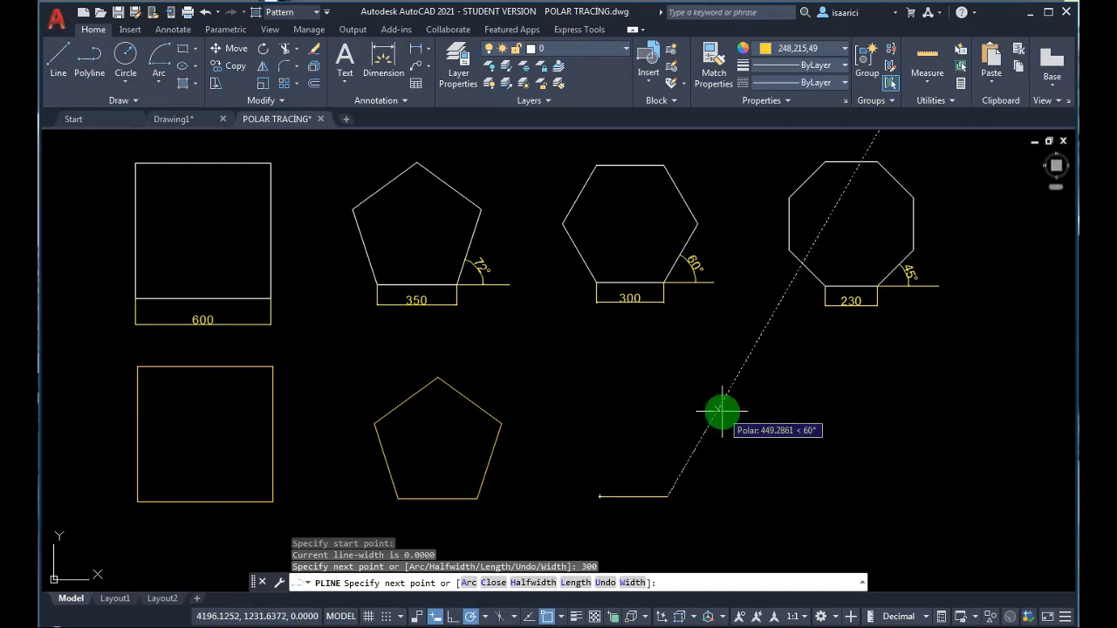
{"action": "type", "text": "30"}
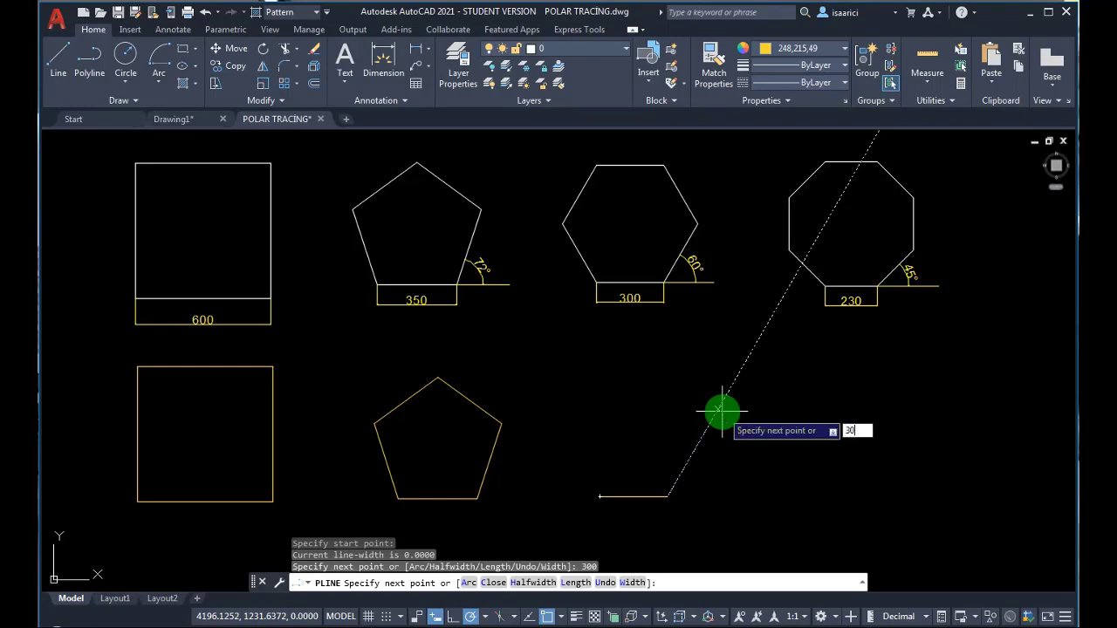
{"action": "type", "text": "0"}
{"action": "key", "text": "Return"}
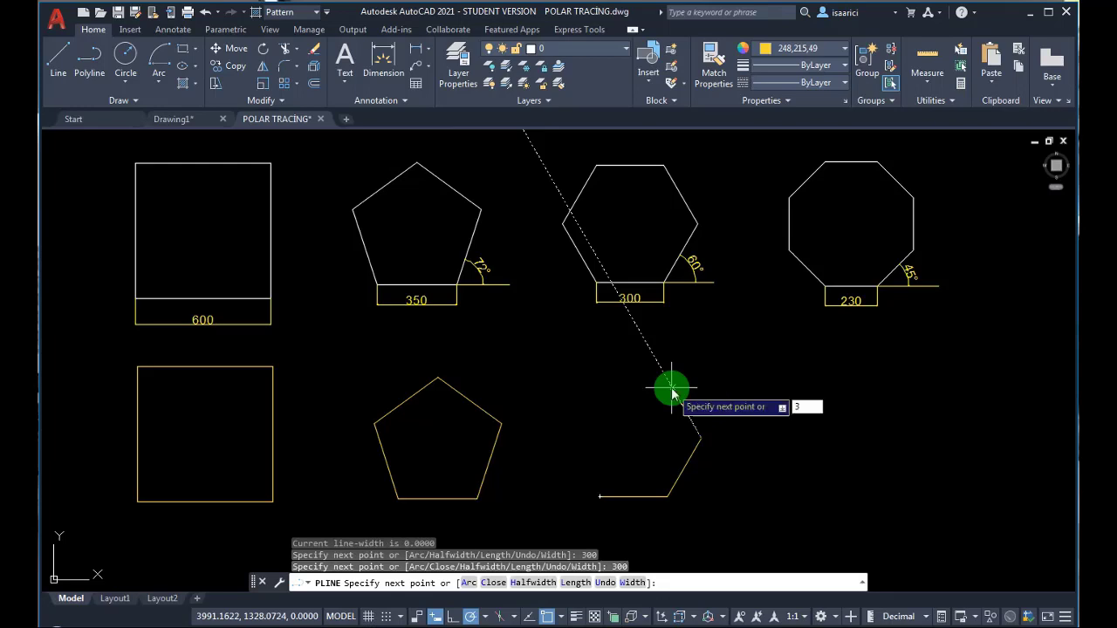
{"action": "type", "text": "300"}
{"action": "key", "text": "Return"}
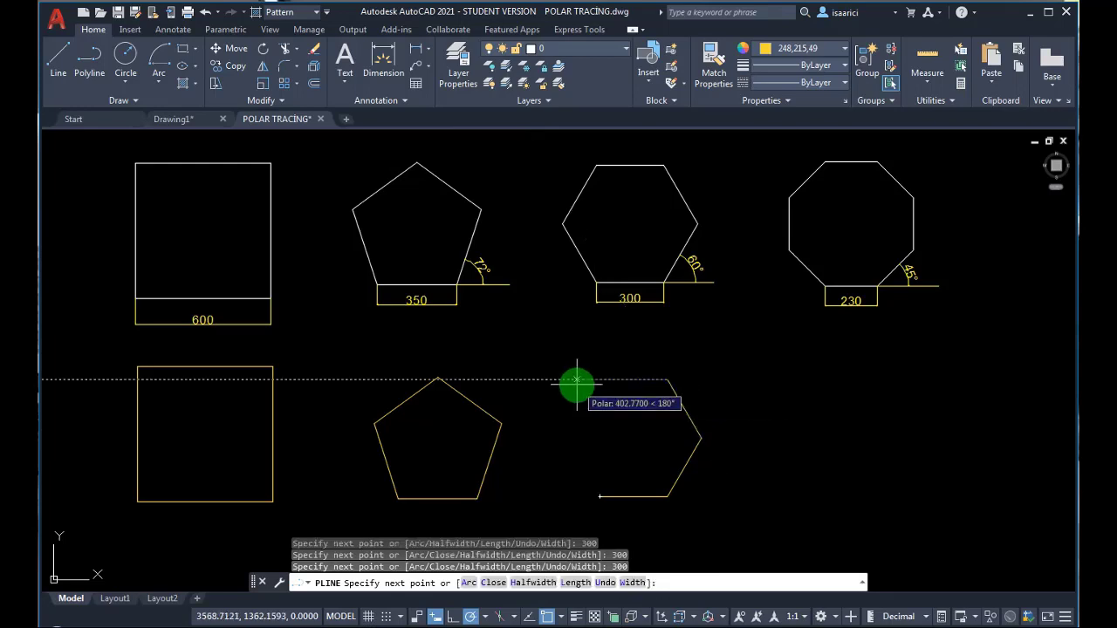
Draw the remaining 300-unit edges and close the hexagon
{"action": "type", "text": "300"}
{"action": "key", "text": "Return"}
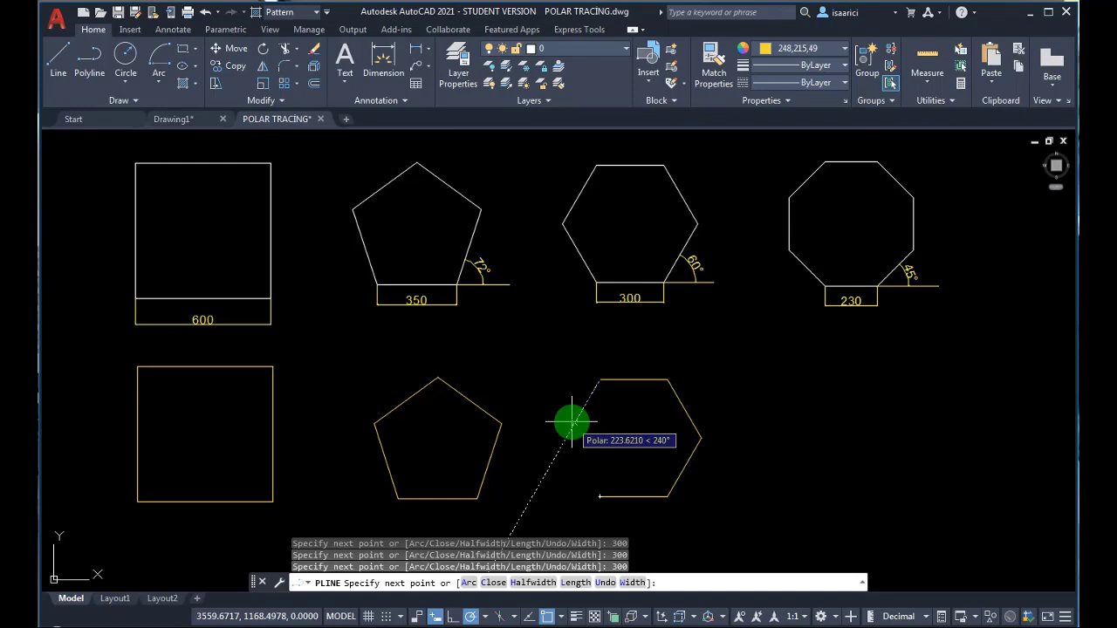
{"action": "type", "text": "300"}
{"action": "key", "text": "Return"}
{"action": "type", "text": "300"}
{"action": "key", "text": "Return"}
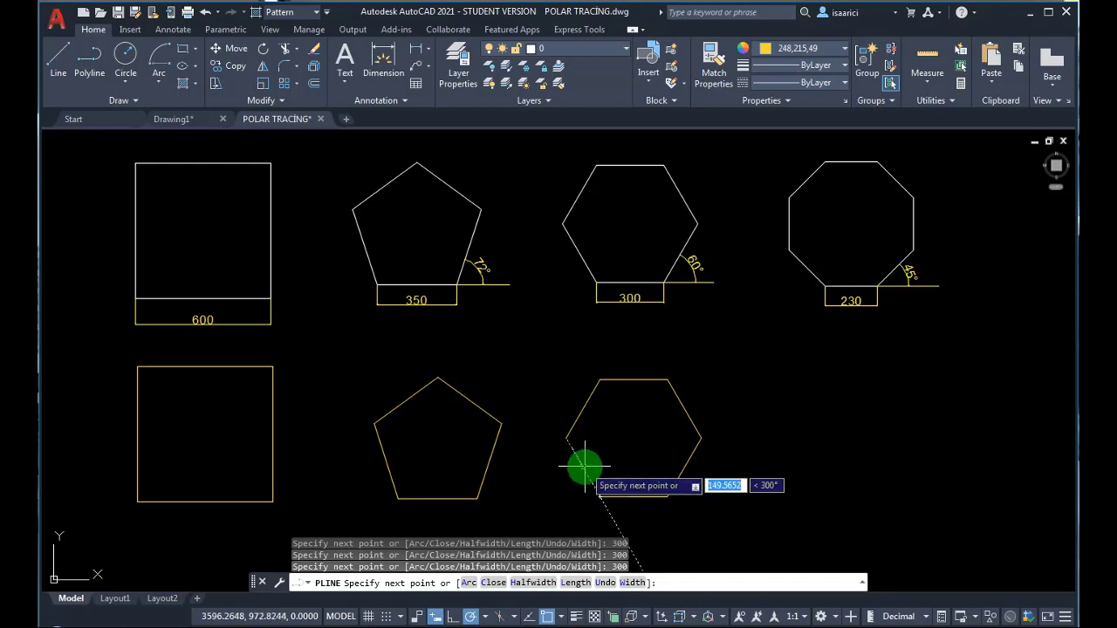
{"action": "type", "text": "300"}
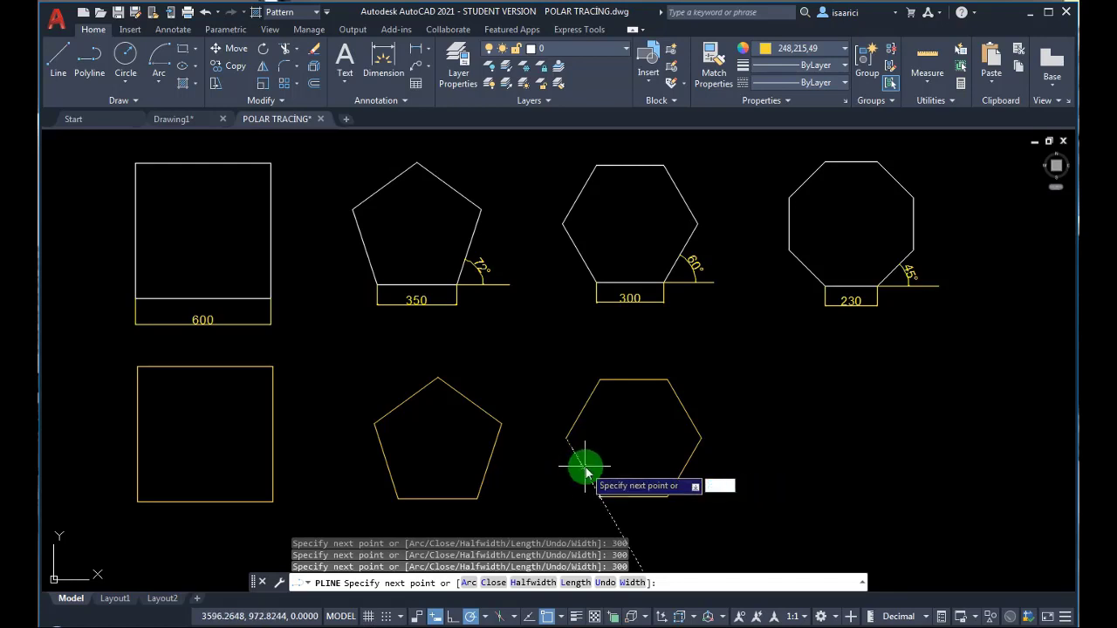
{"action": "type", "text": "300"}
{"action": "key", "text": "Return"}
{"action": "key", "text": "Return"}
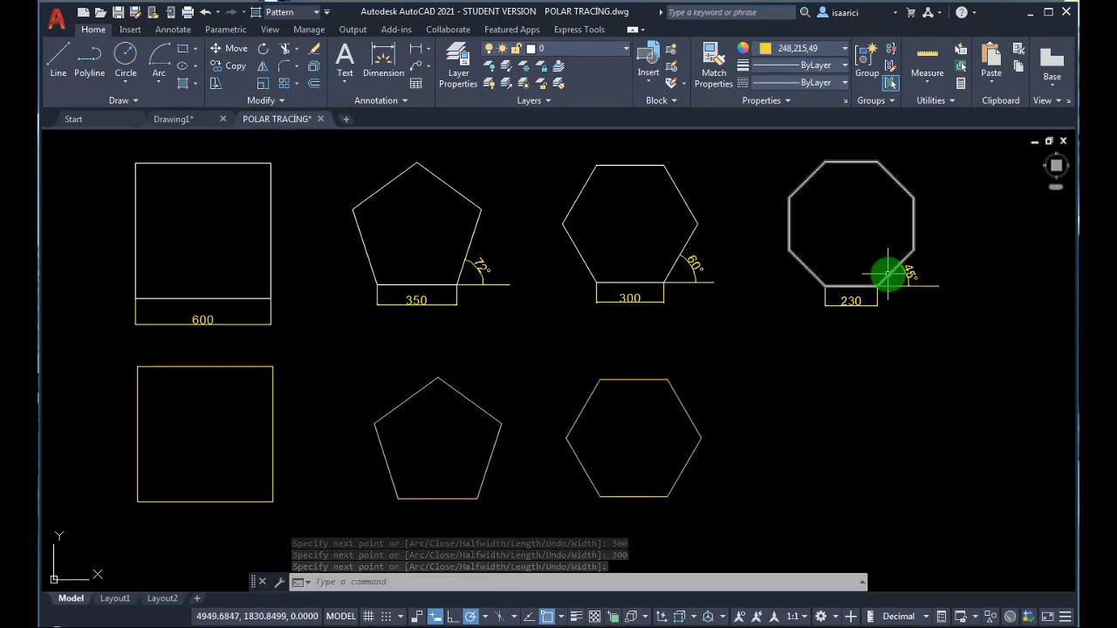
Start a polyline with 45° polar increments and draw a 230-unit bottom edge below the reference octagon
{"action": "left_click", "coordinate": [90, 60]}
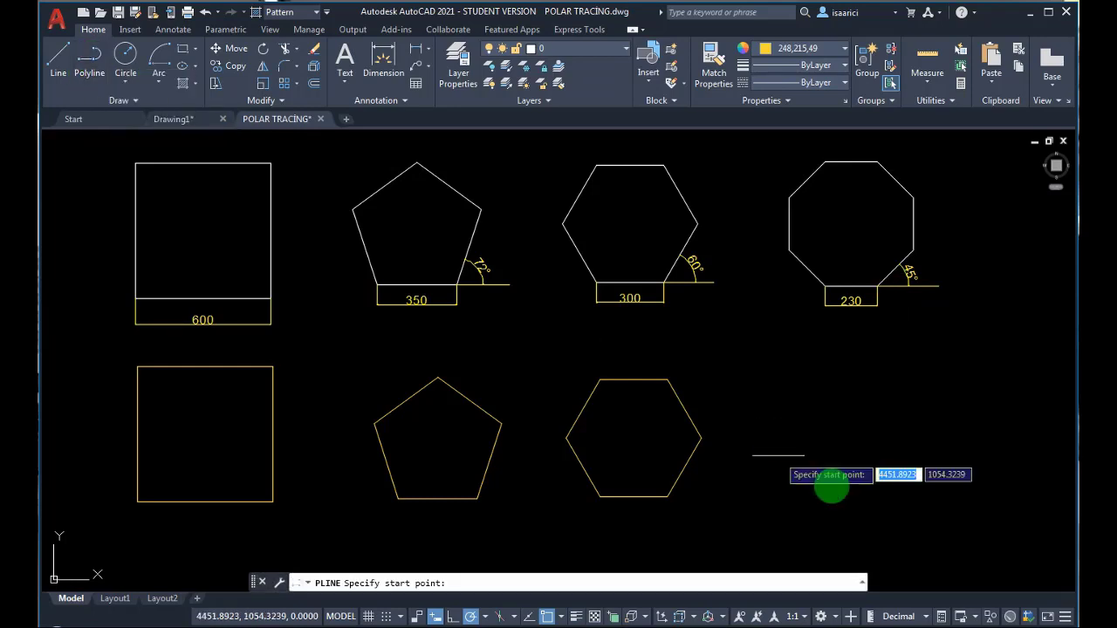
{"action": "left_click", "coordinate": [487, 617]}
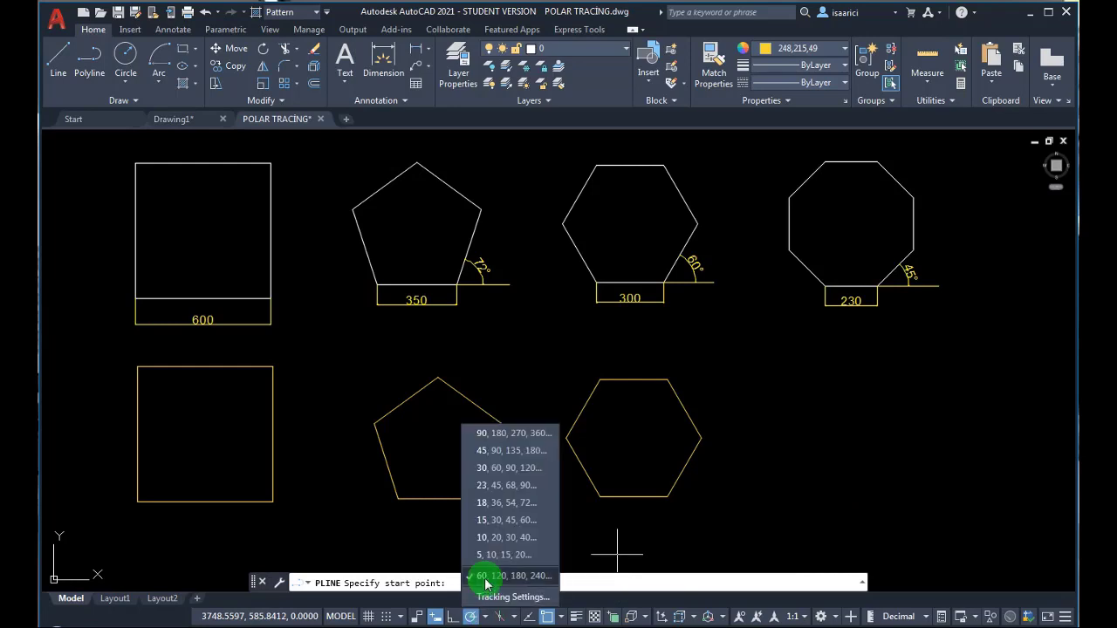
{"action": "left_click", "coordinate": [507, 456]}
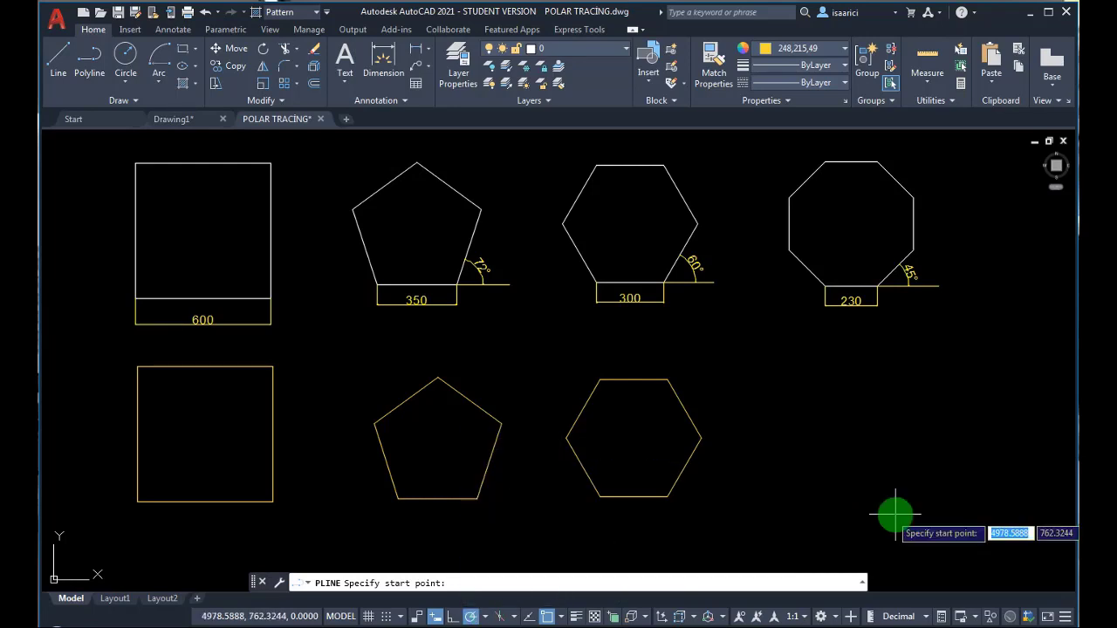
{"action": "left_click", "coordinate": [835, 496]}
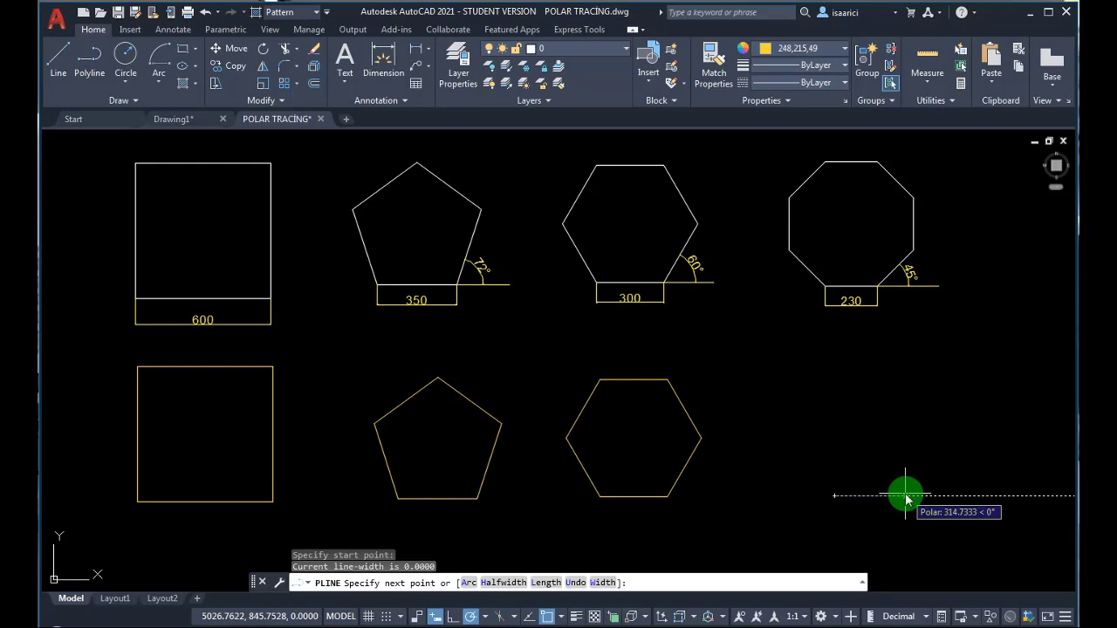
{"action": "type", "text": "230"}
{"action": "key", "text": "Return"}
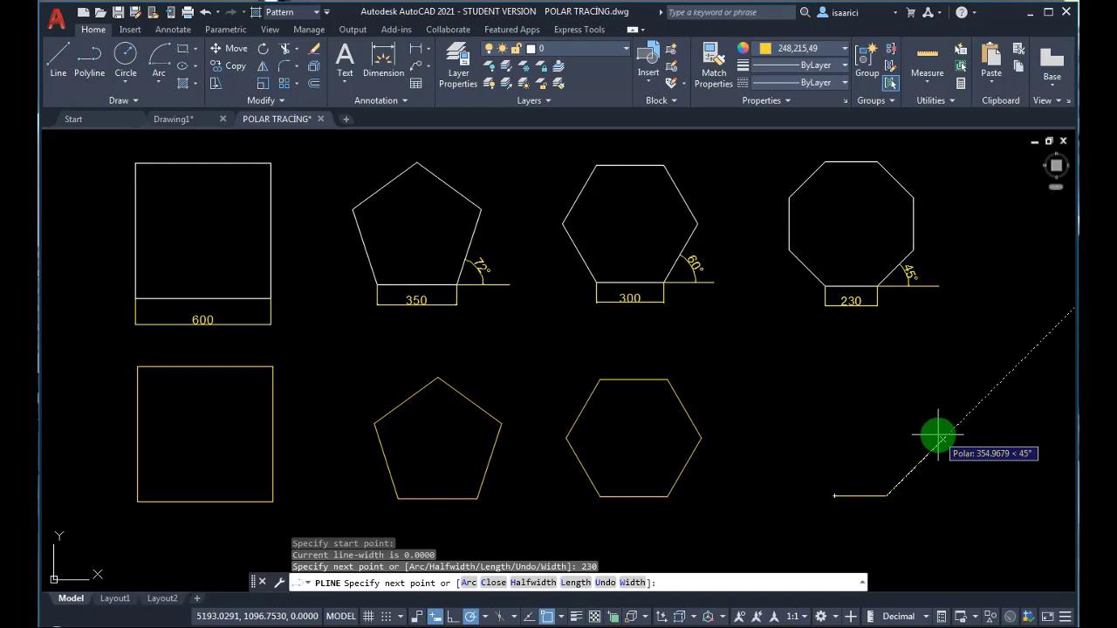
Turn polar tracking back on and draw the next 230-unit sides, up to the vertical right edge
{"action": "left_click", "coordinate": [486, 618]}
{"action": "type", "text": "230"}
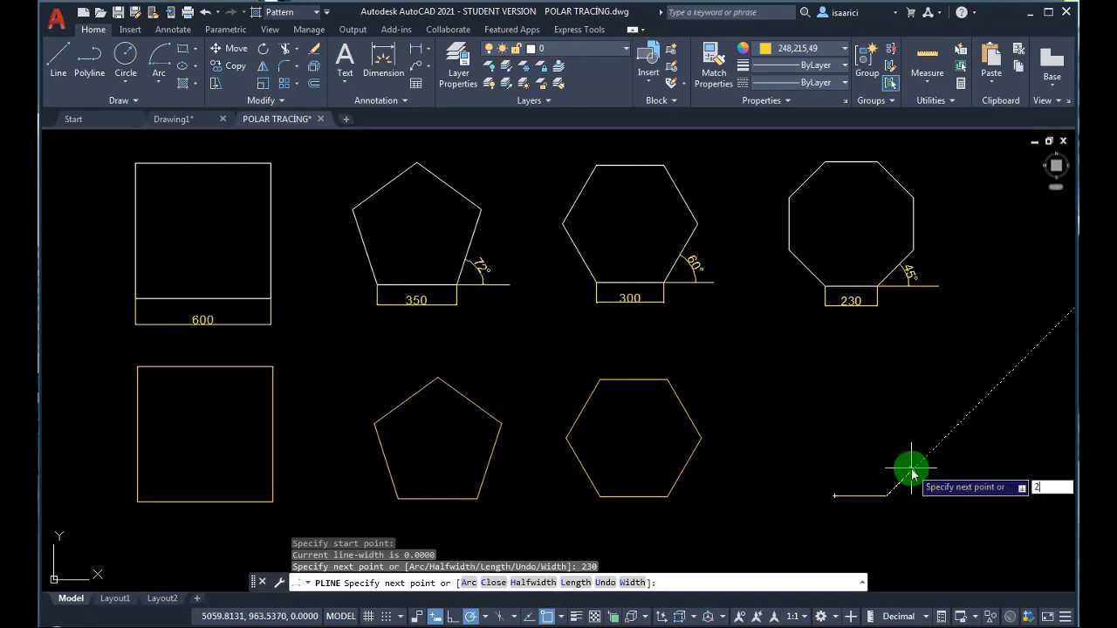
{"action": "key", "text": "Return"}
{"action": "type", "text": "230"}
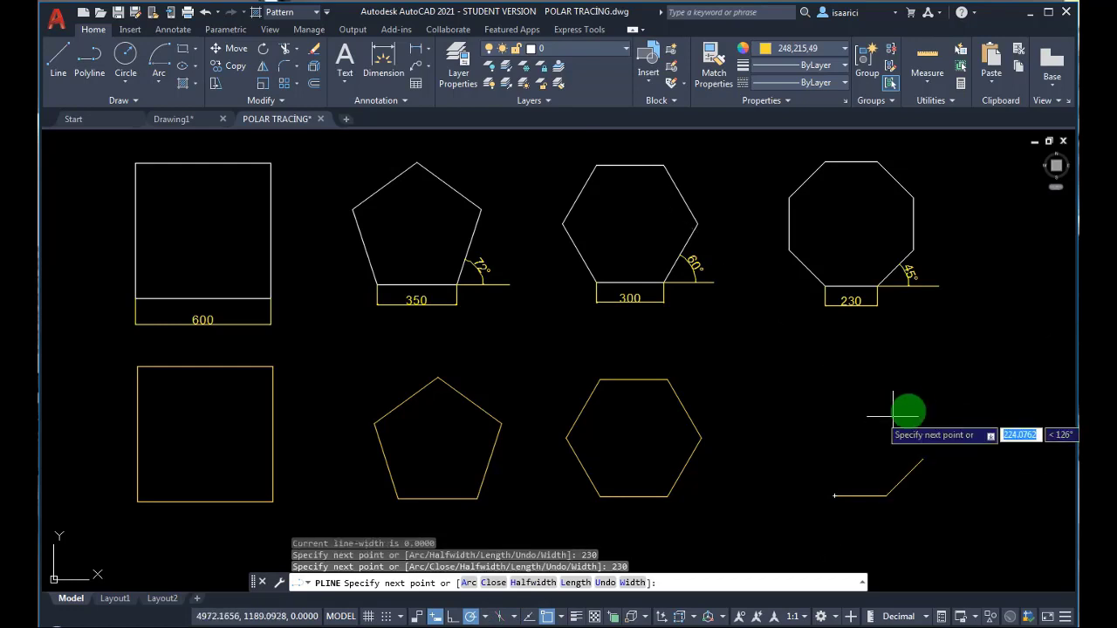
{"action": "key", "text": "Return"}
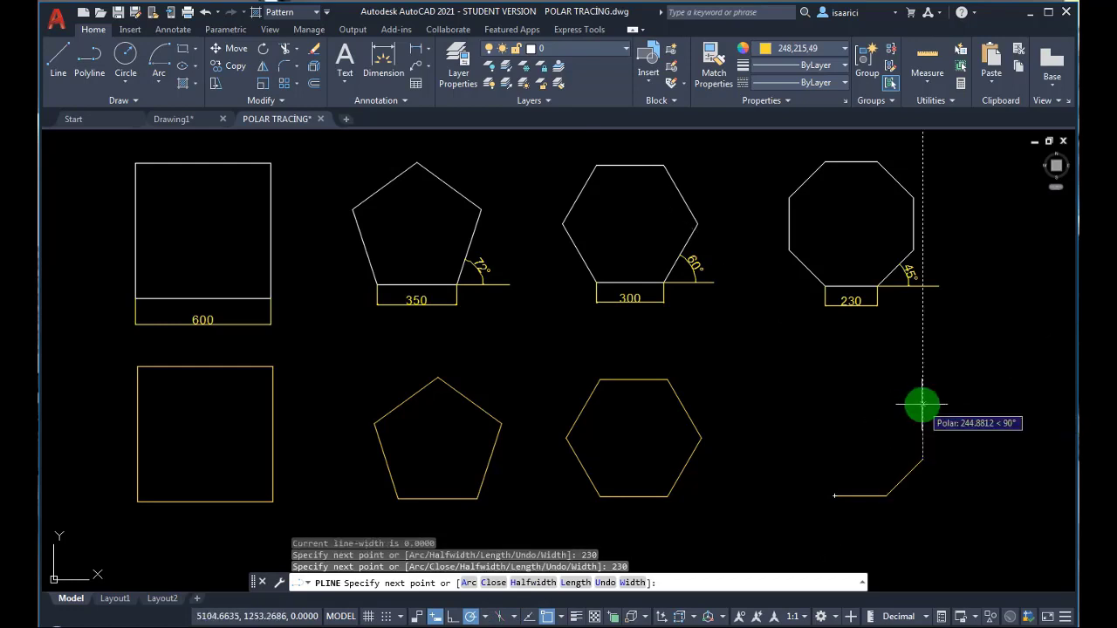
{"action": "type", "text": "230"}
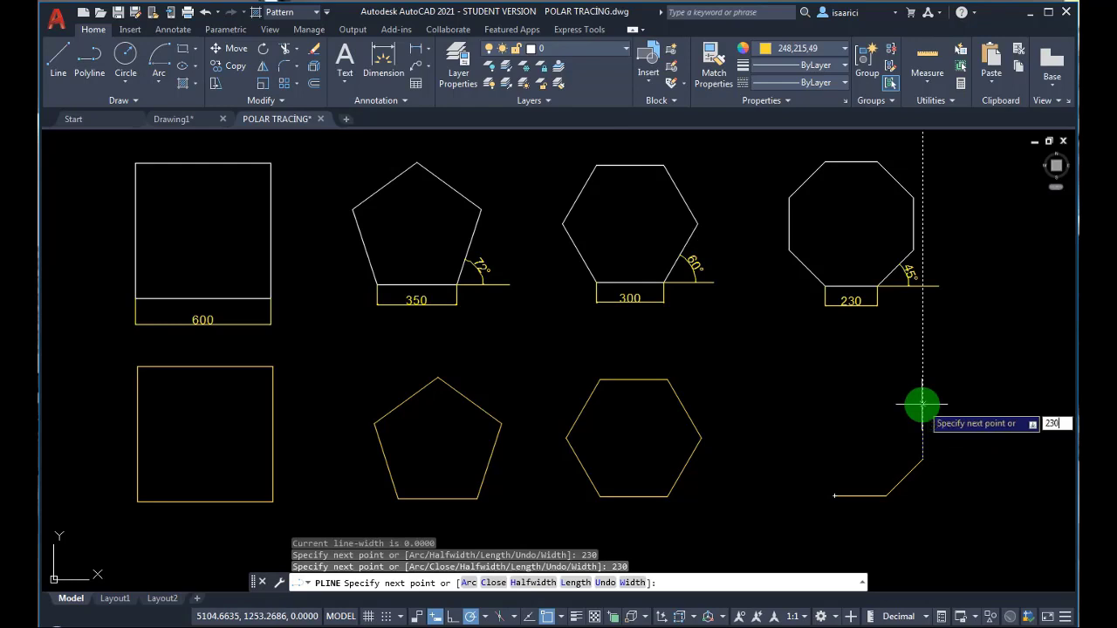
{"action": "key", "text": "Return"}
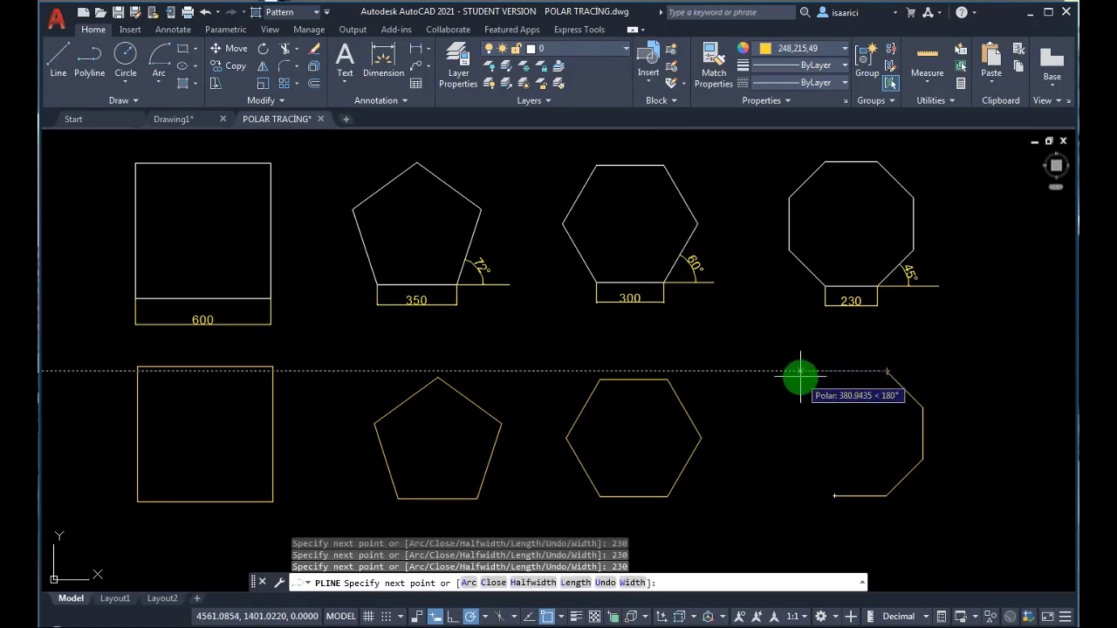
Draw the 230-unit top, down-left and left edges, then close the octagon
{"action": "type", "text": "230"}
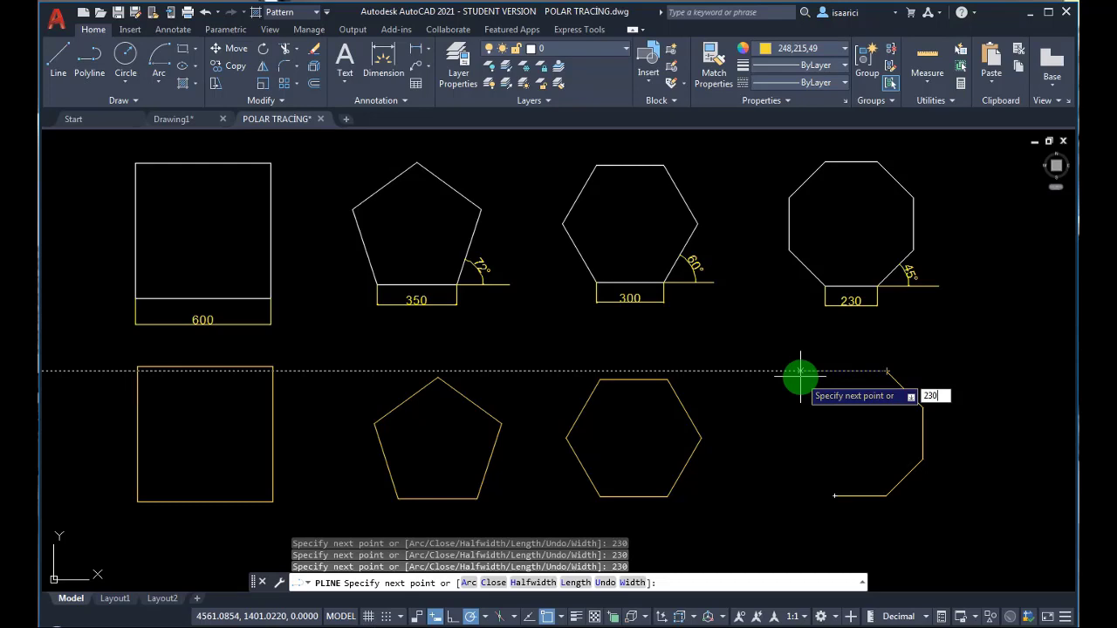
{"action": "key", "text": "Return"}
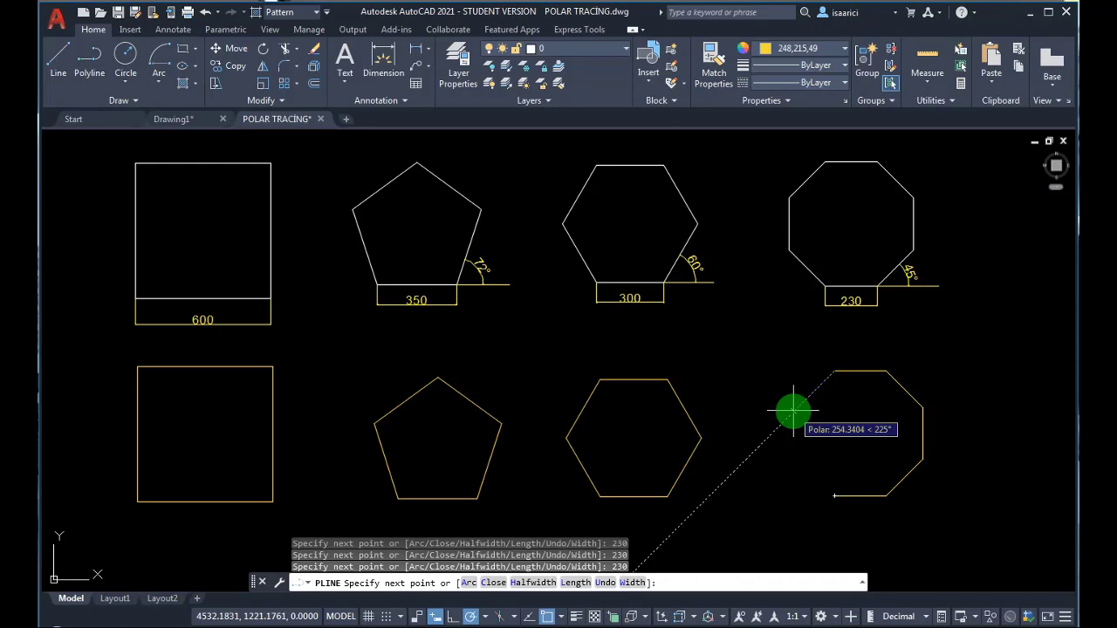
{"action": "type", "text": "23"}
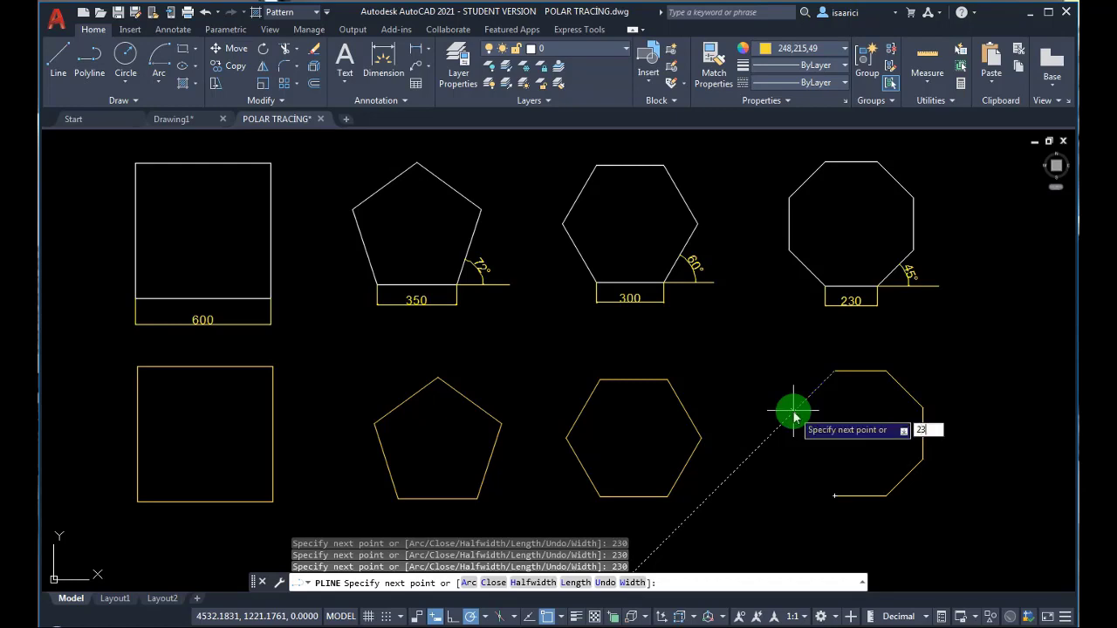
{"action": "type", "text": "0"}
{"action": "key", "text": "Return"}
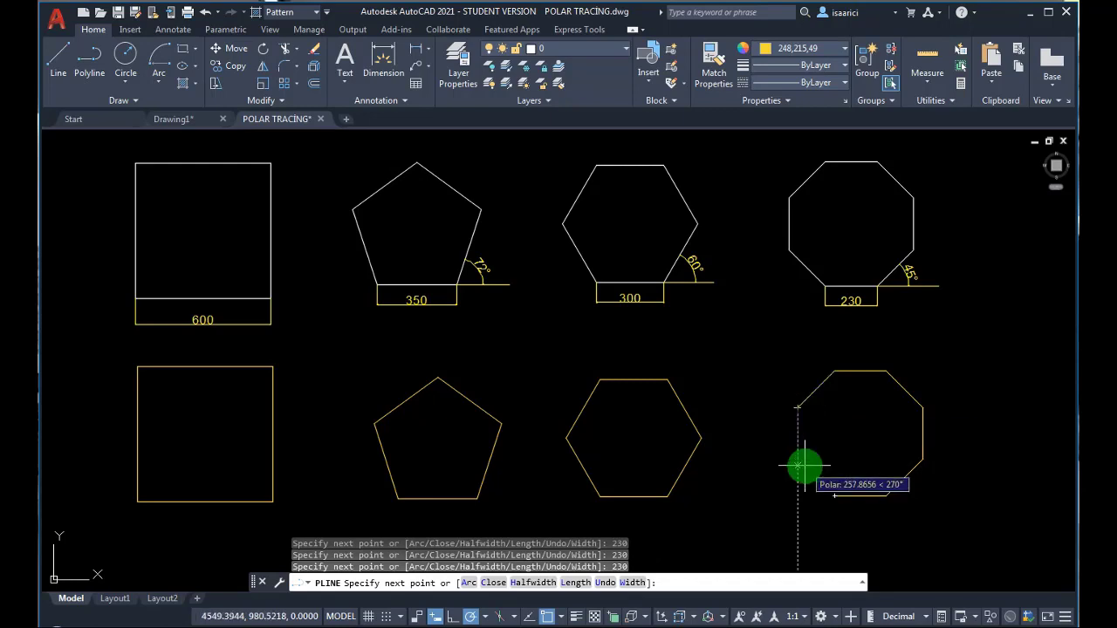
{"action": "type", "text": "230"}
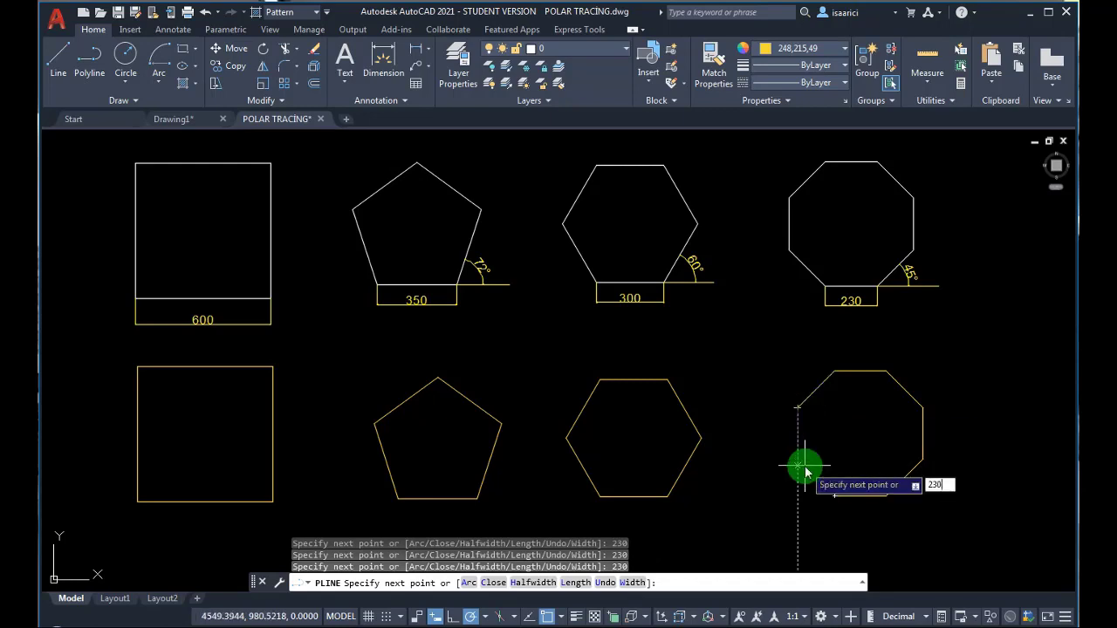
{"action": "key", "text": "Return"}
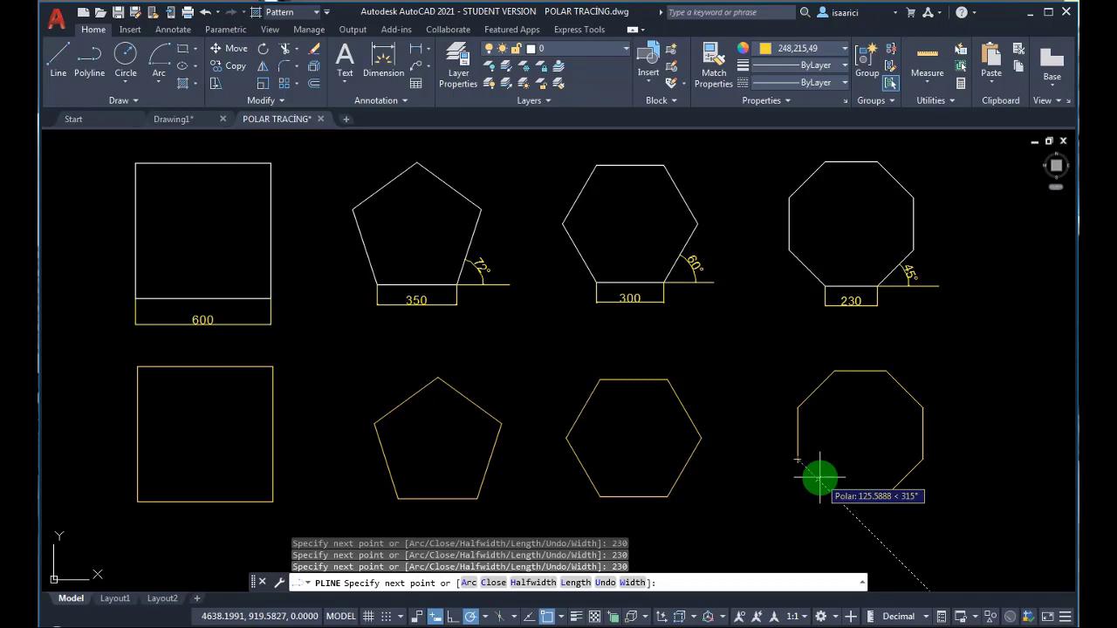
{"action": "type", "text": "3"}
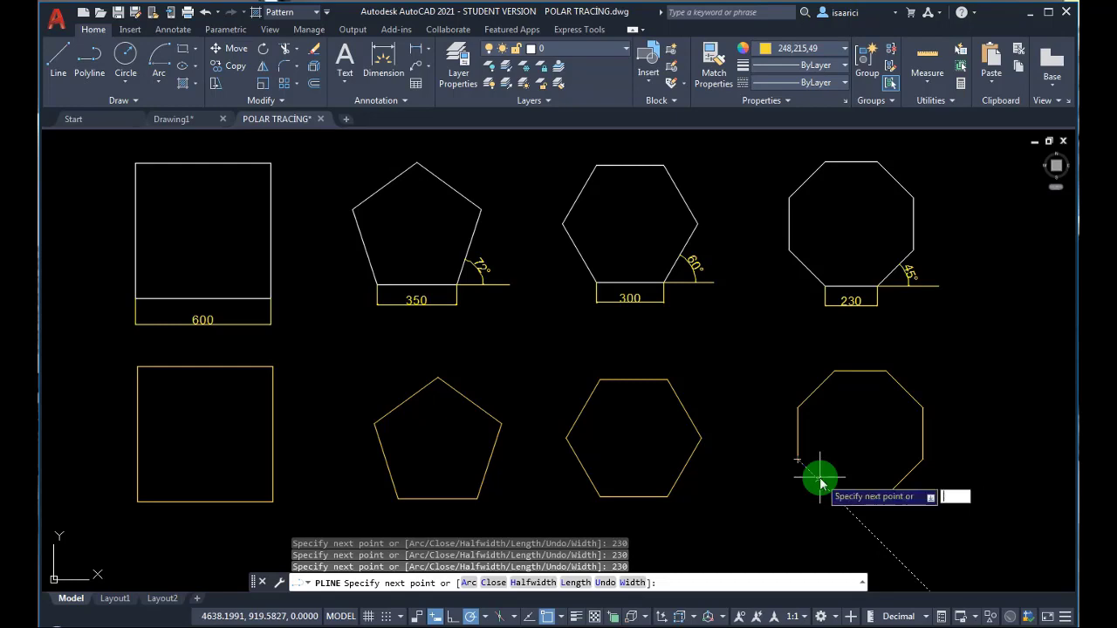
{"action": "key", "text": "BackSpace"}
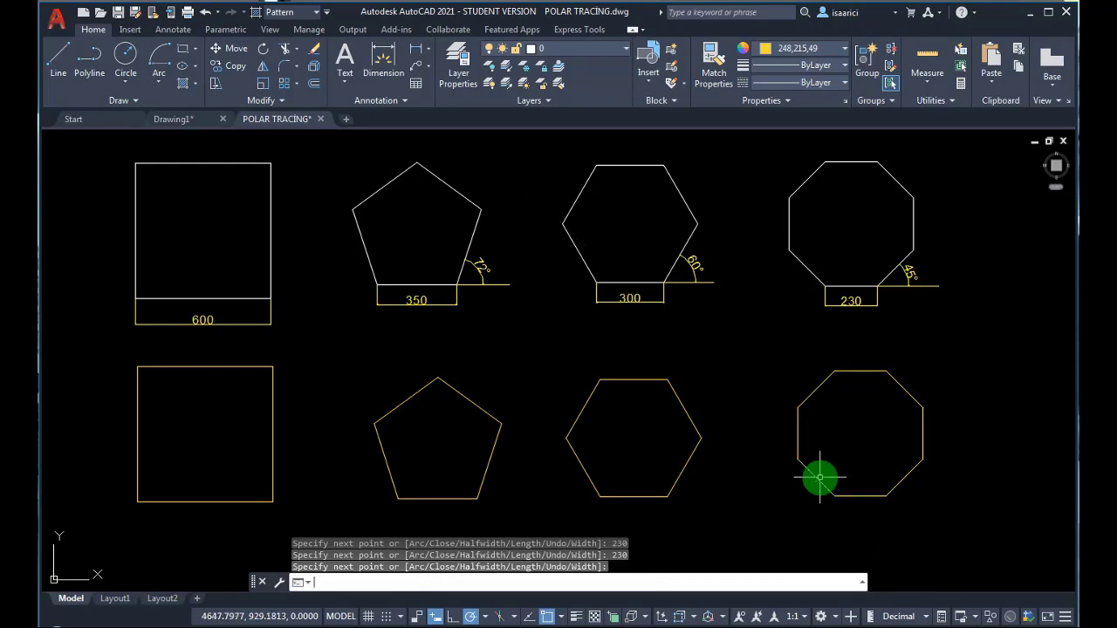
{"action": "key", "text": "Return"}
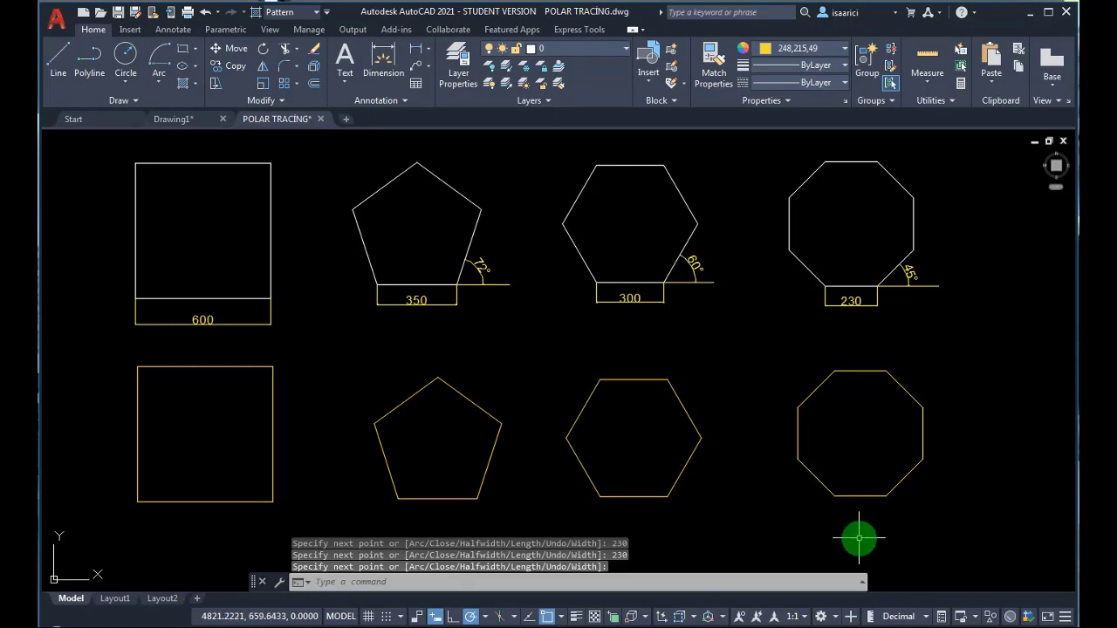